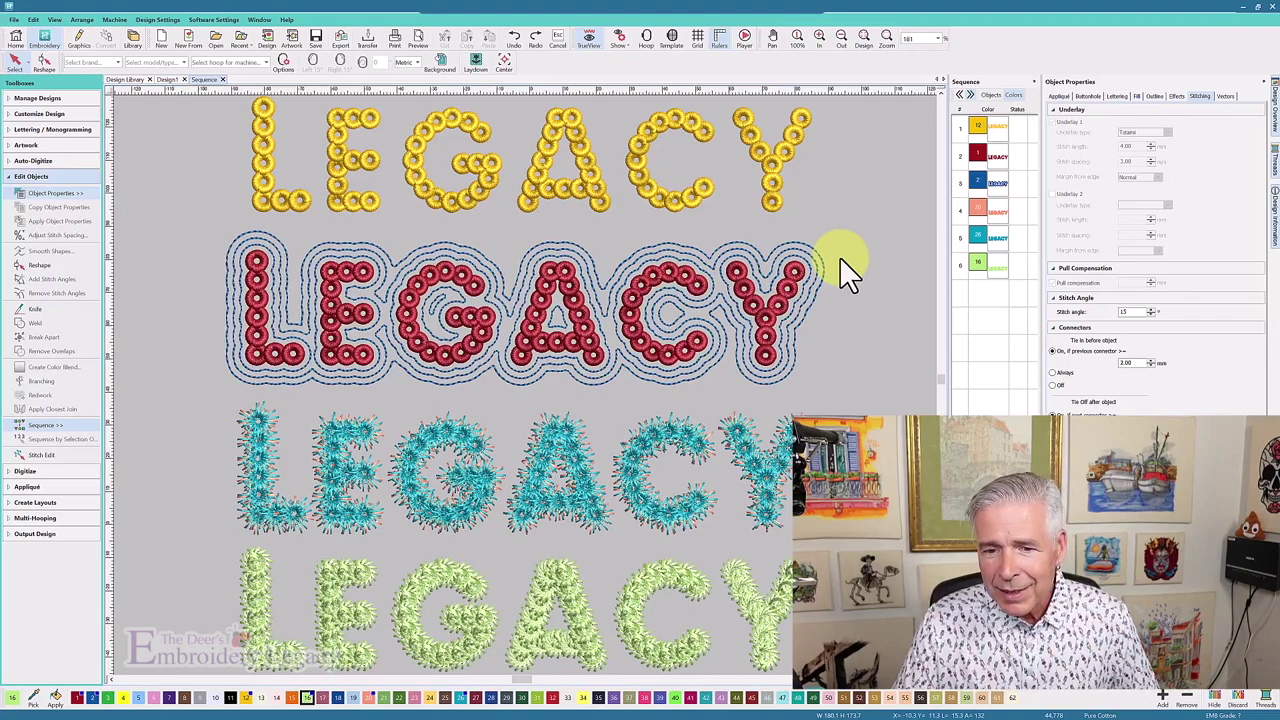
Select the yellow LEGACY and show its lettering text and Sequence30mm font settings.
{"action": "left_click", "coordinate": [783, 146]}
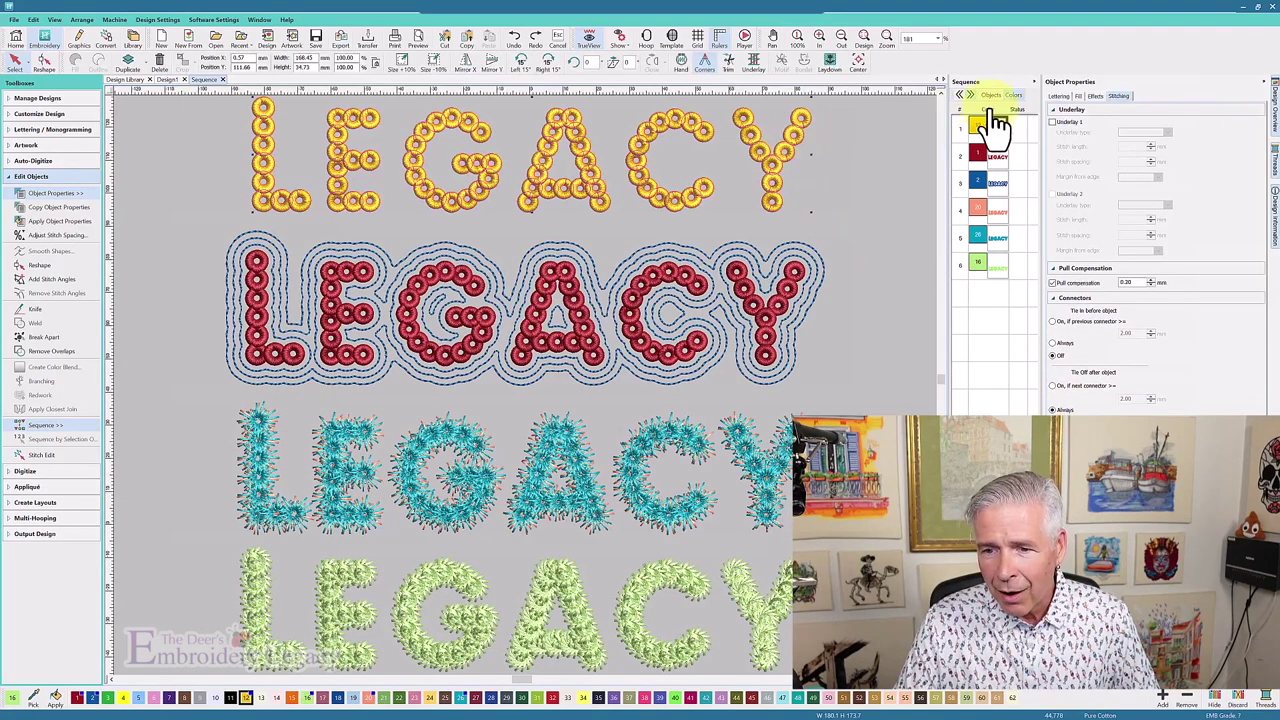
{"action": "left_click", "coordinate": [1058, 96]}
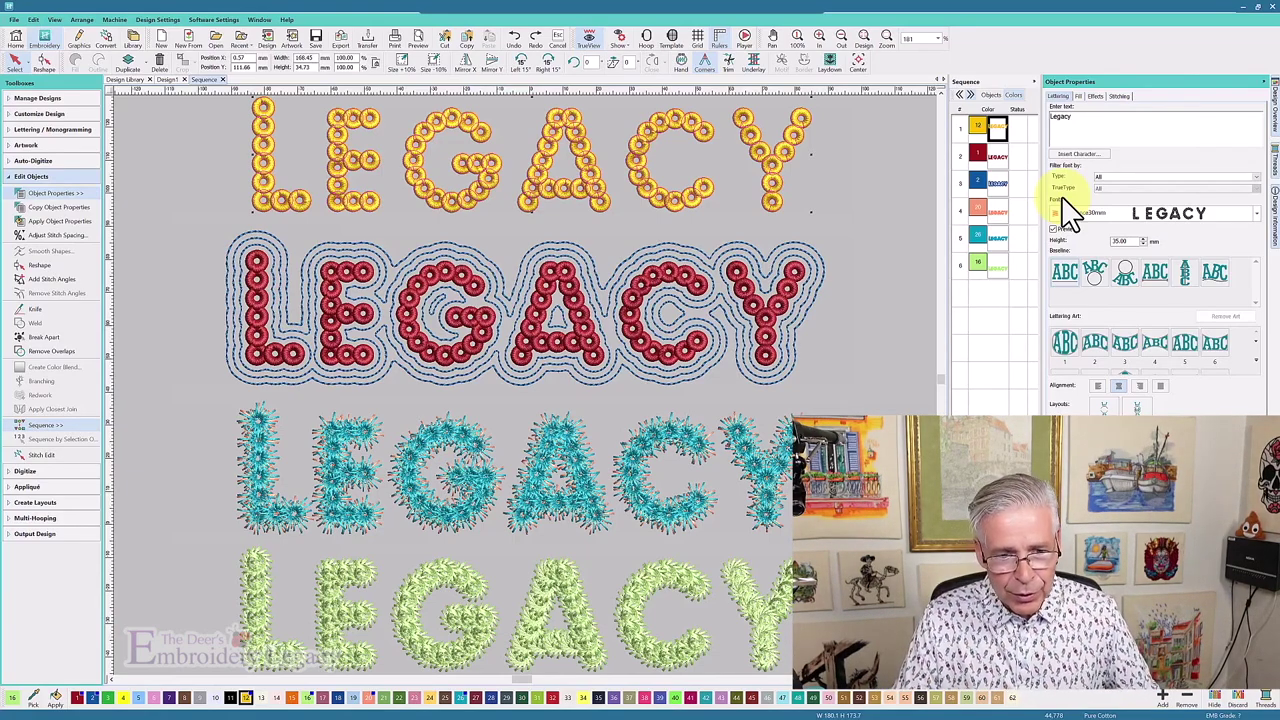
Turn TrueView off for plain outlines and confirm the top LEGACY's 35.00 mm height.
{"action": "key", "text": "Escape"}
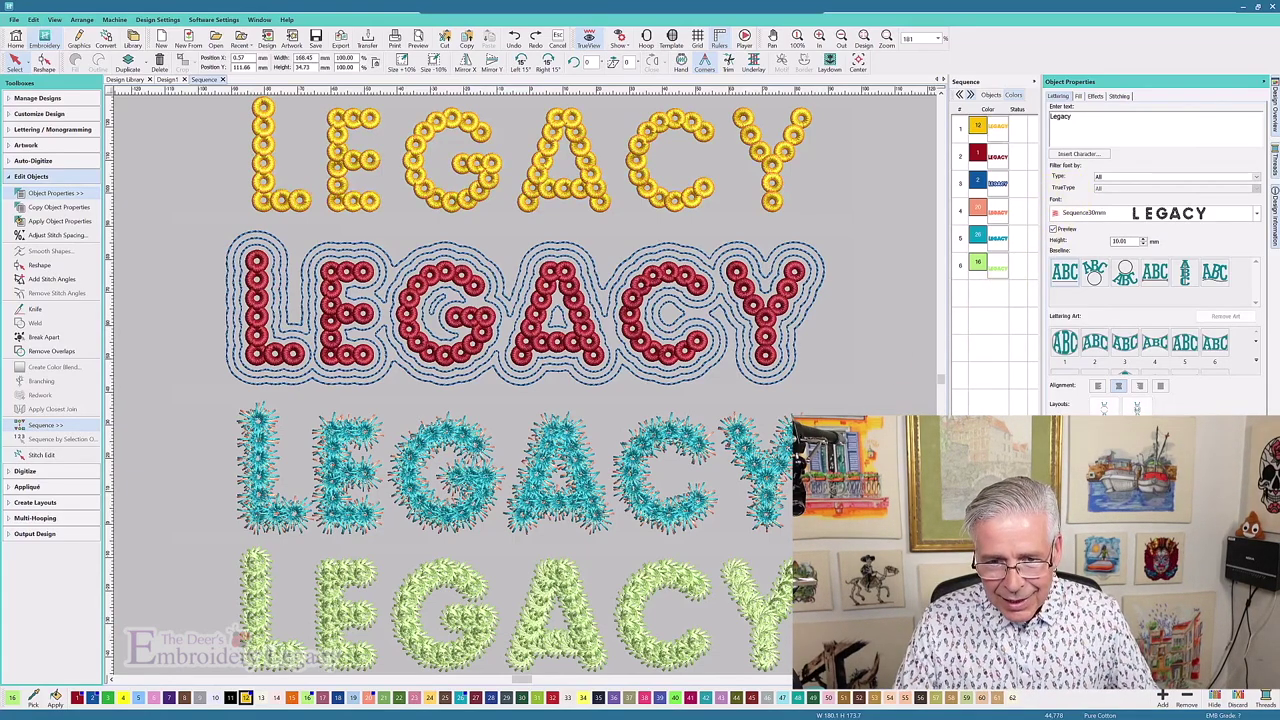
{"action": "key", "text": "t"}
{"action": "left_click", "coordinate": [674, 209]}
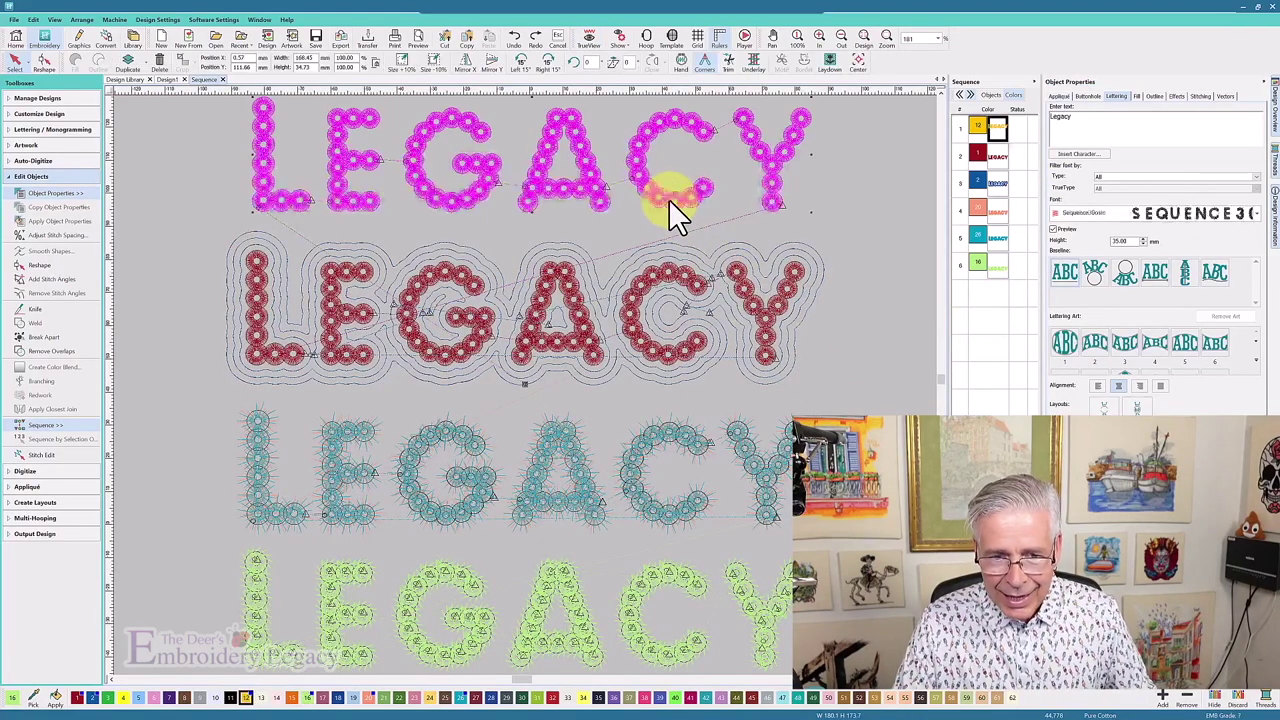
{"action": "double_click", "coordinate": [1128, 240]}
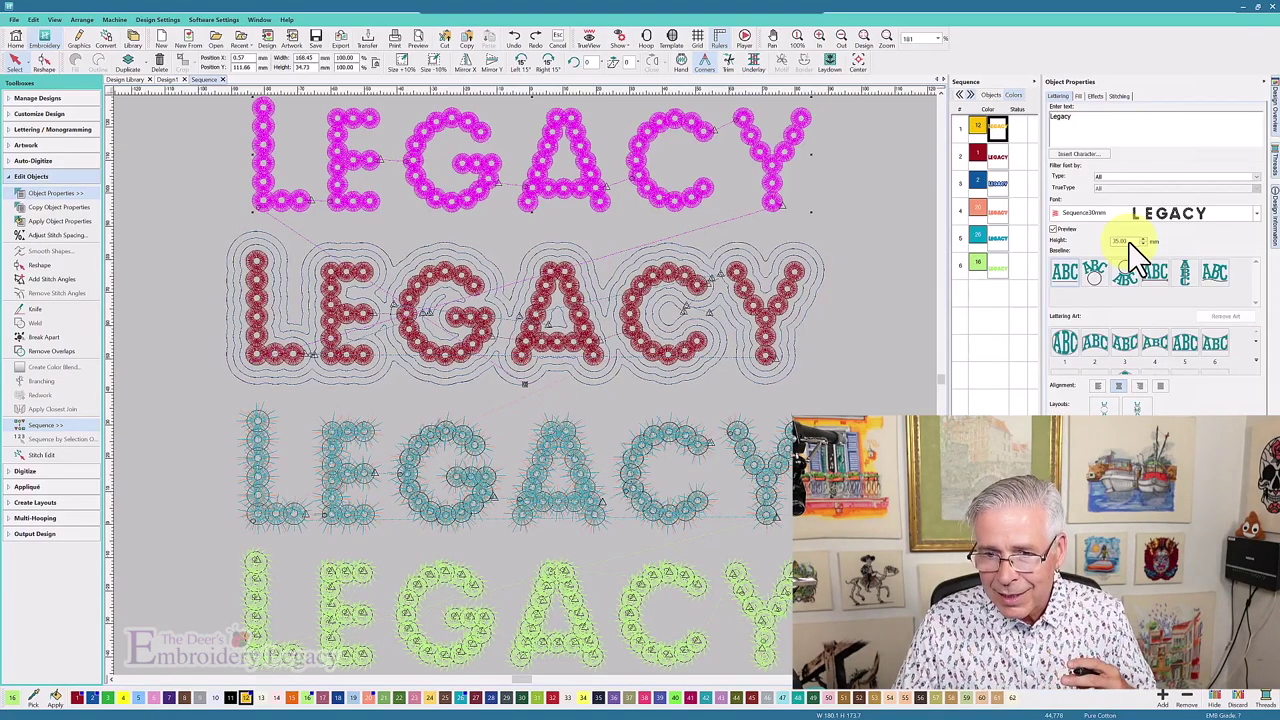
{"action": "left_click", "coordinate": [681, 202]}
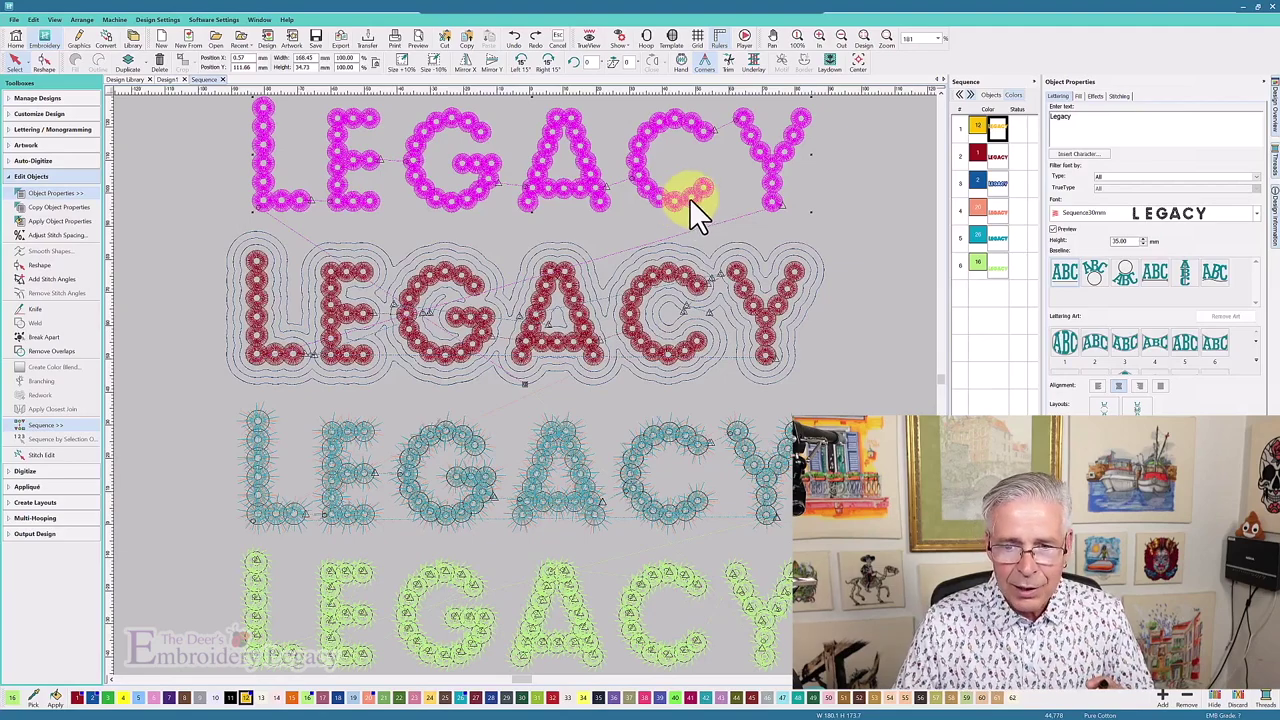
{"action": "scroll", "coordinate": [943, 104], "scroll_direction": "up", "scroll_amount": 2}
{"action": "scroll", "coordinate": [945, 100], "scroll_direction": "up", "scroll_amount": 2}
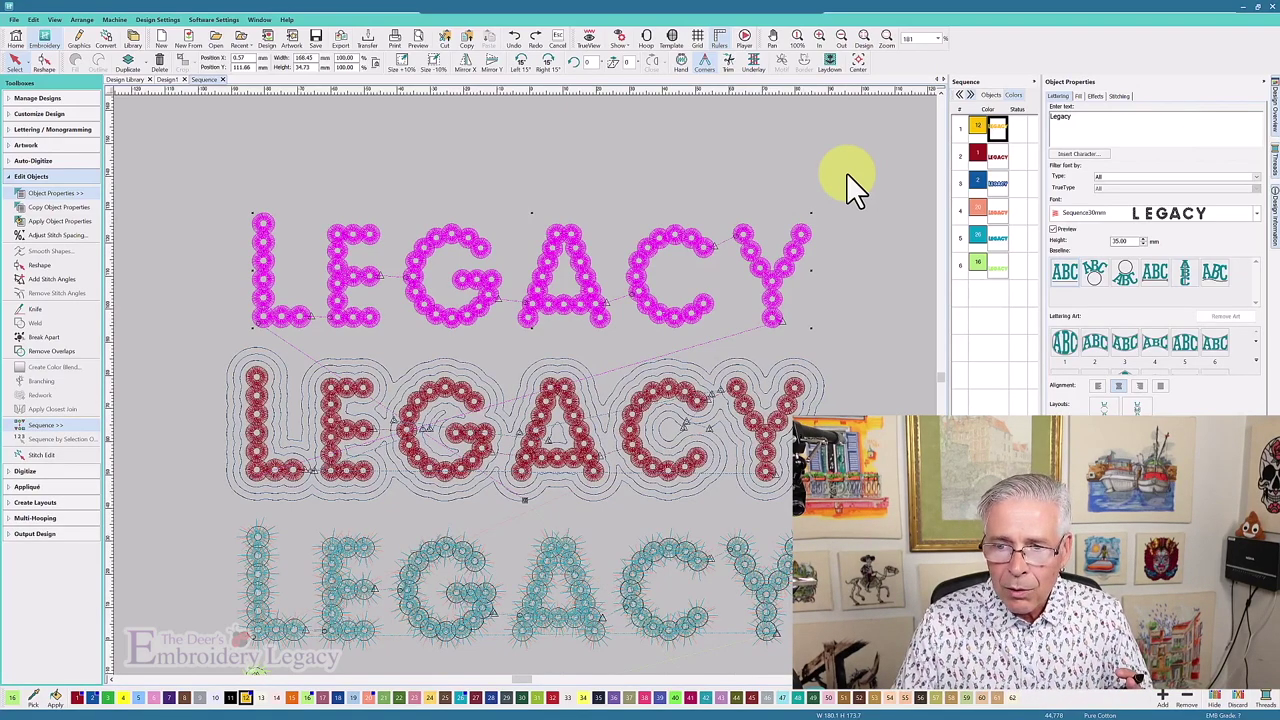
{"action": "left_click", "coordinate": [1077, 96]}
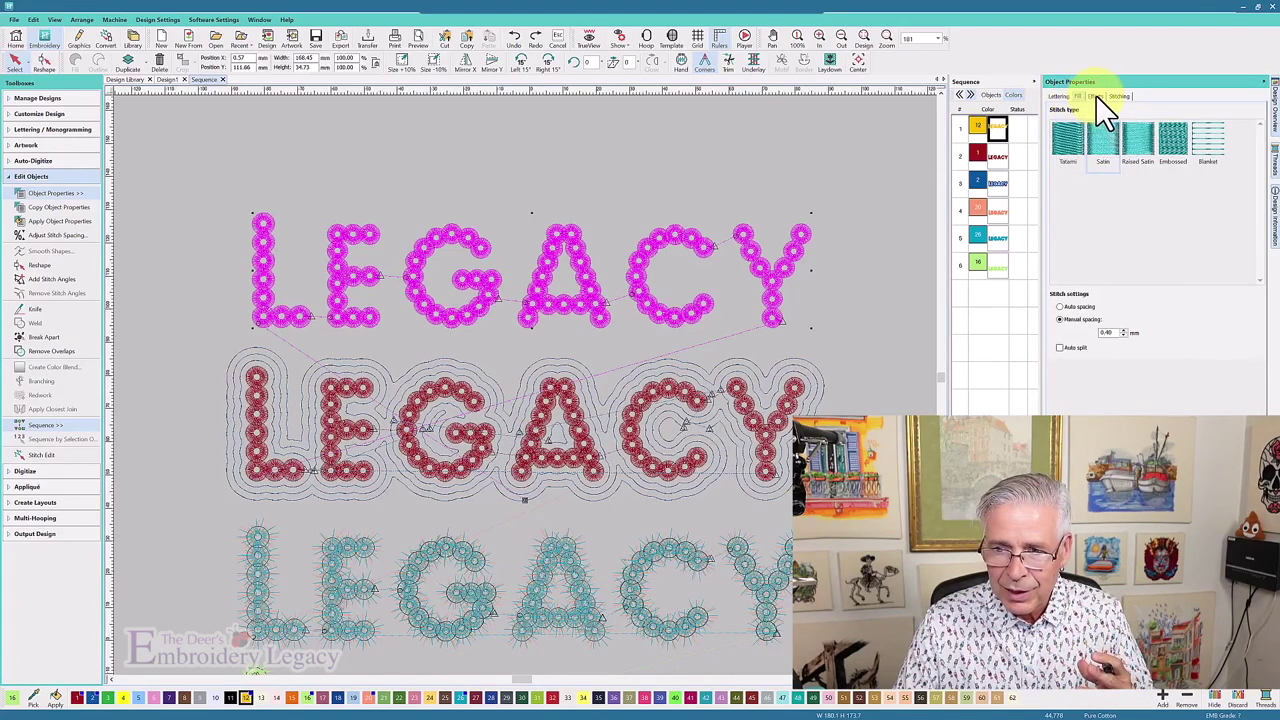
{"action": "left_click", "coordinate": [1099, 97]}
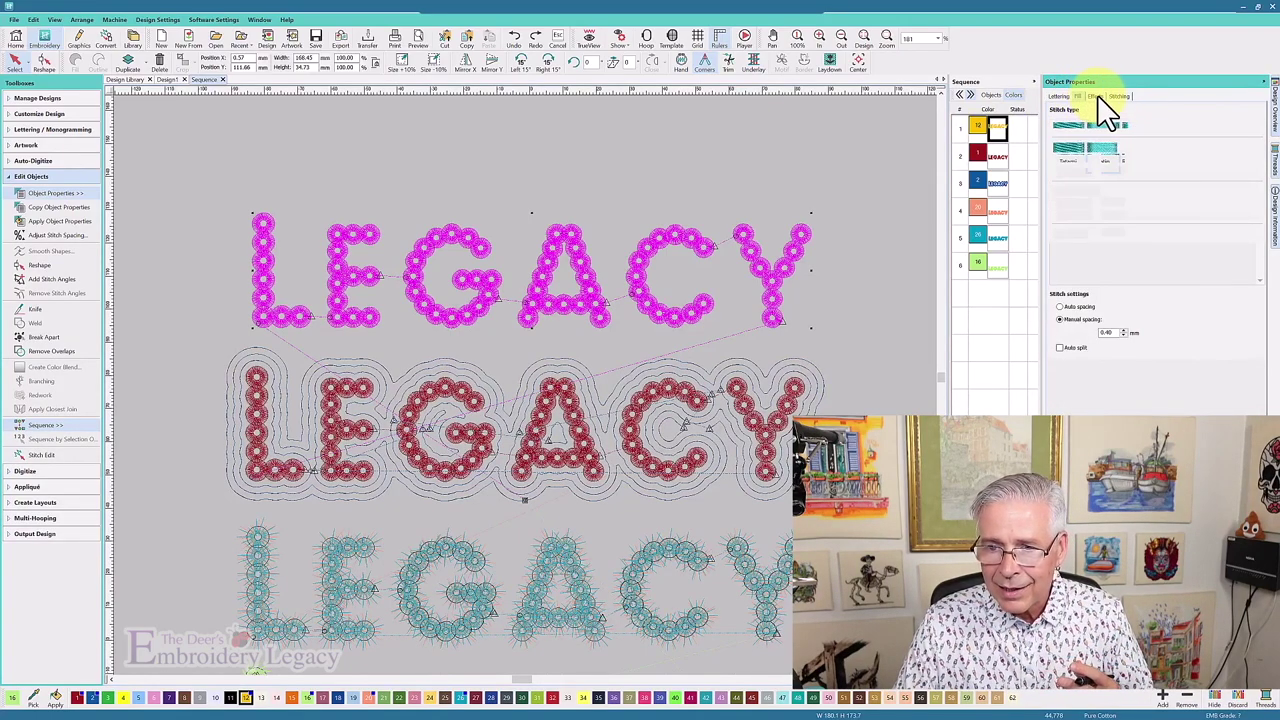
{"action": "left_click", "coordinate": [1119, 97]}
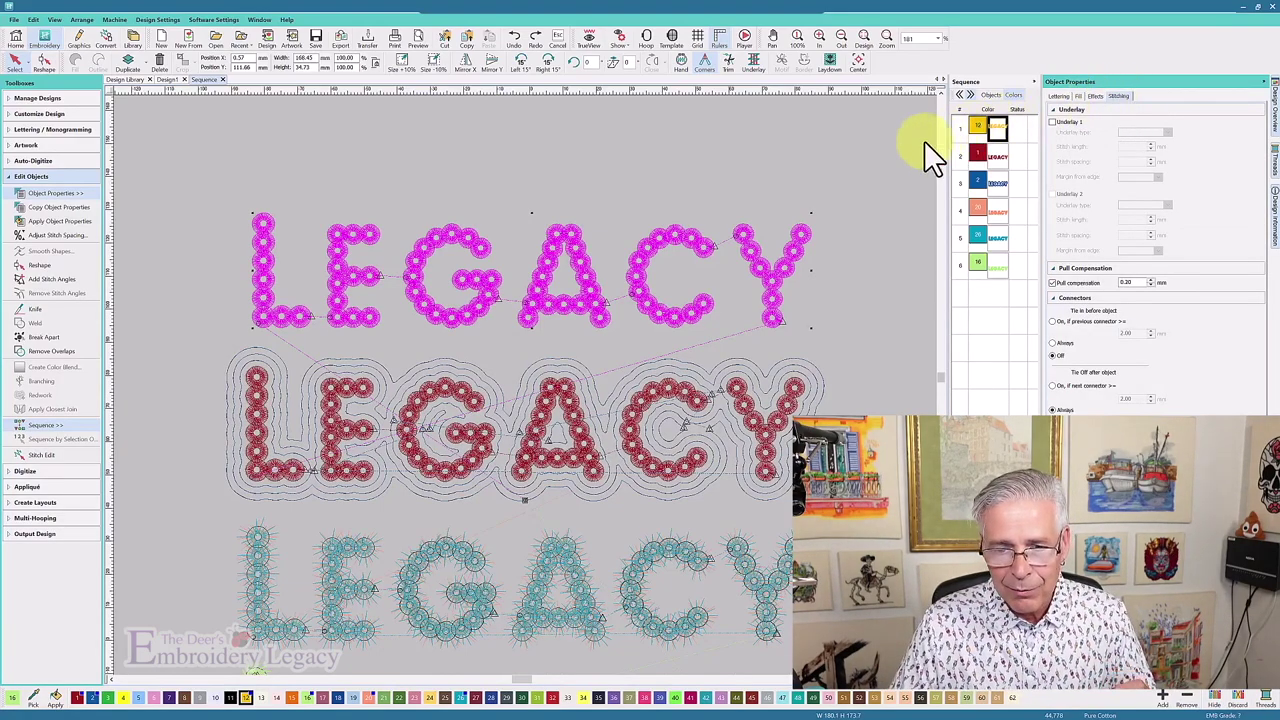
{"action": "left_click", "coordinate": [818, 158]}
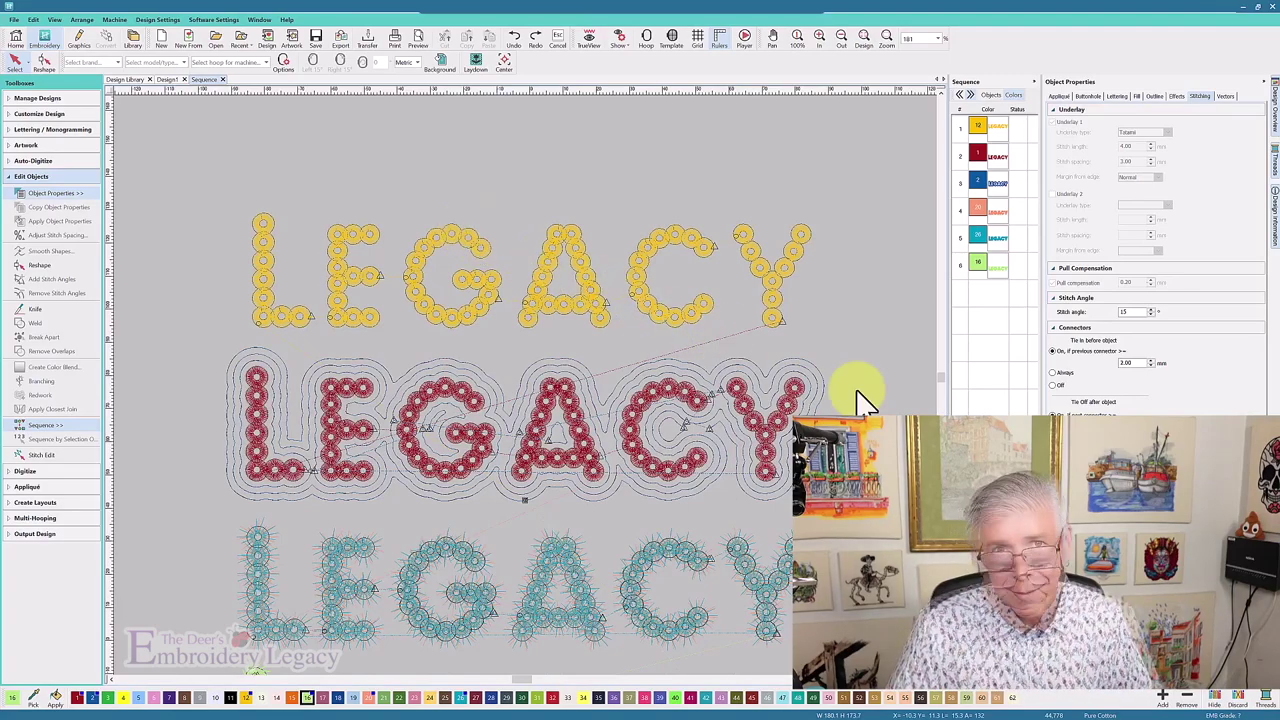
Select the red LEGACY and bring up Create Outlines and Offsets, showing 9 offsets at 3.81 mm.
{"action": "left_click", "coordinate": [648, 406]}
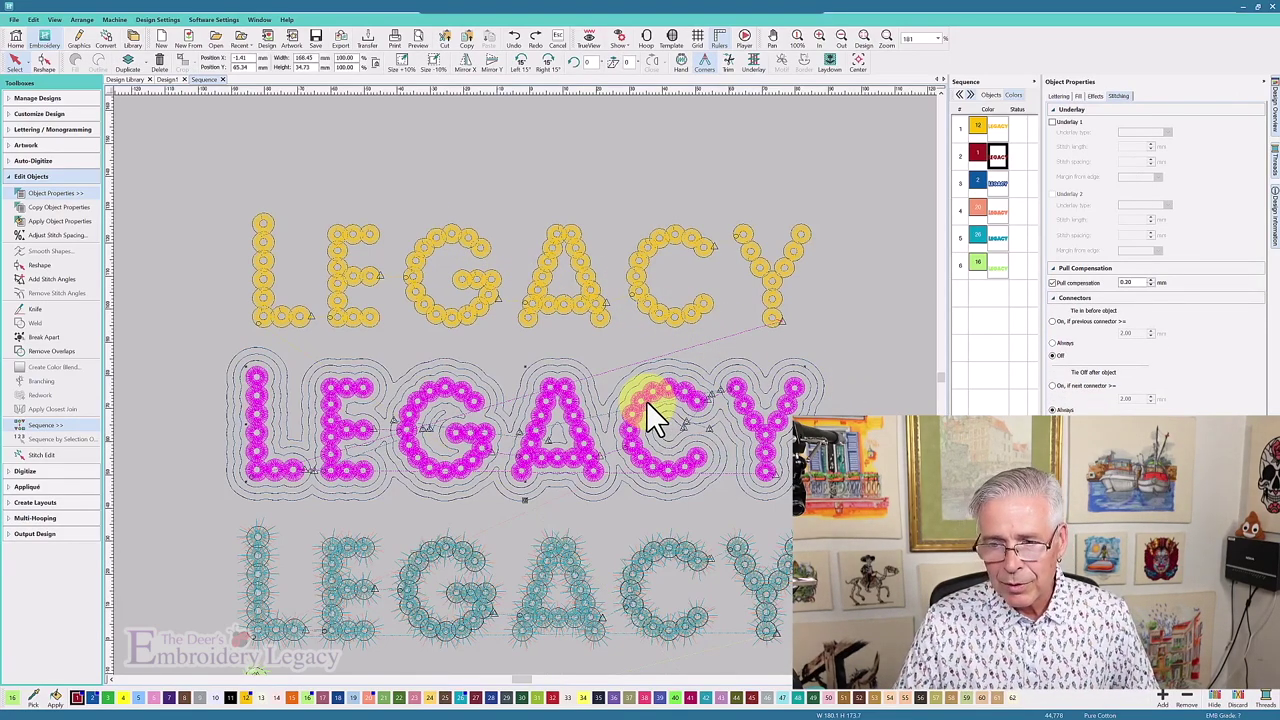
{"action": "left_click", "coordinate": [991, 191]}
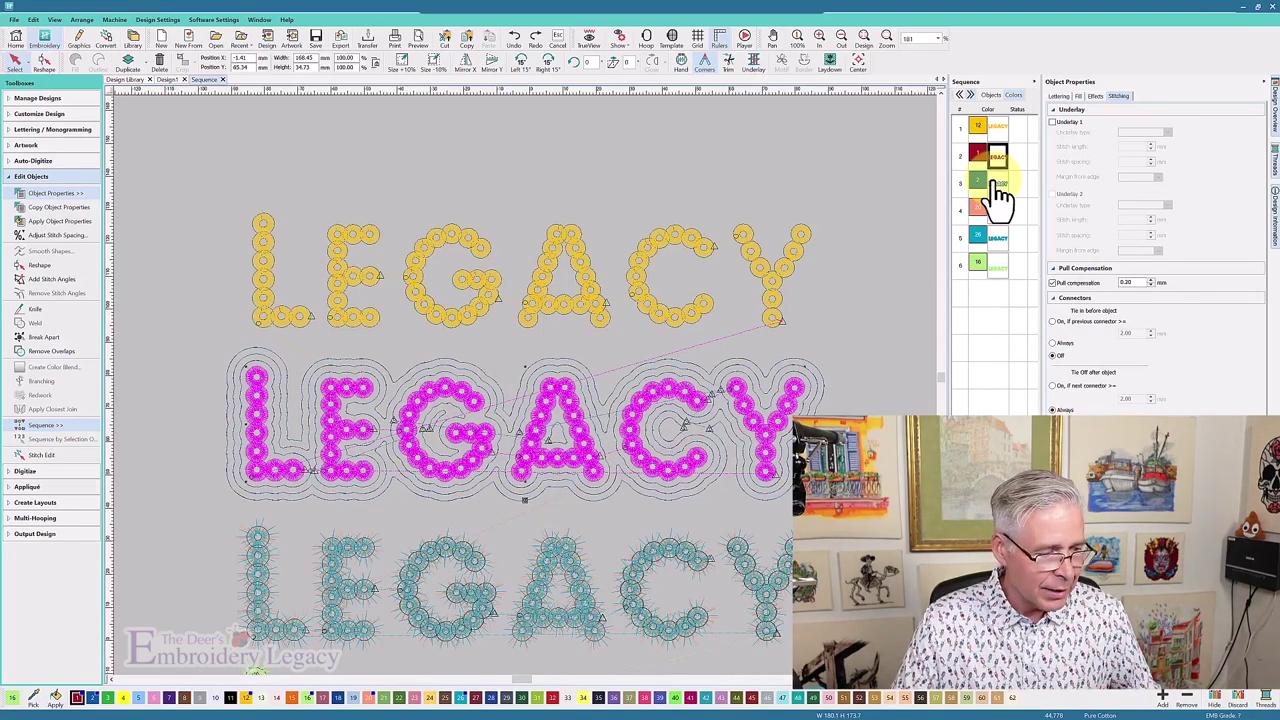
{"action": "left_click", "coordinate": [22, 503]}
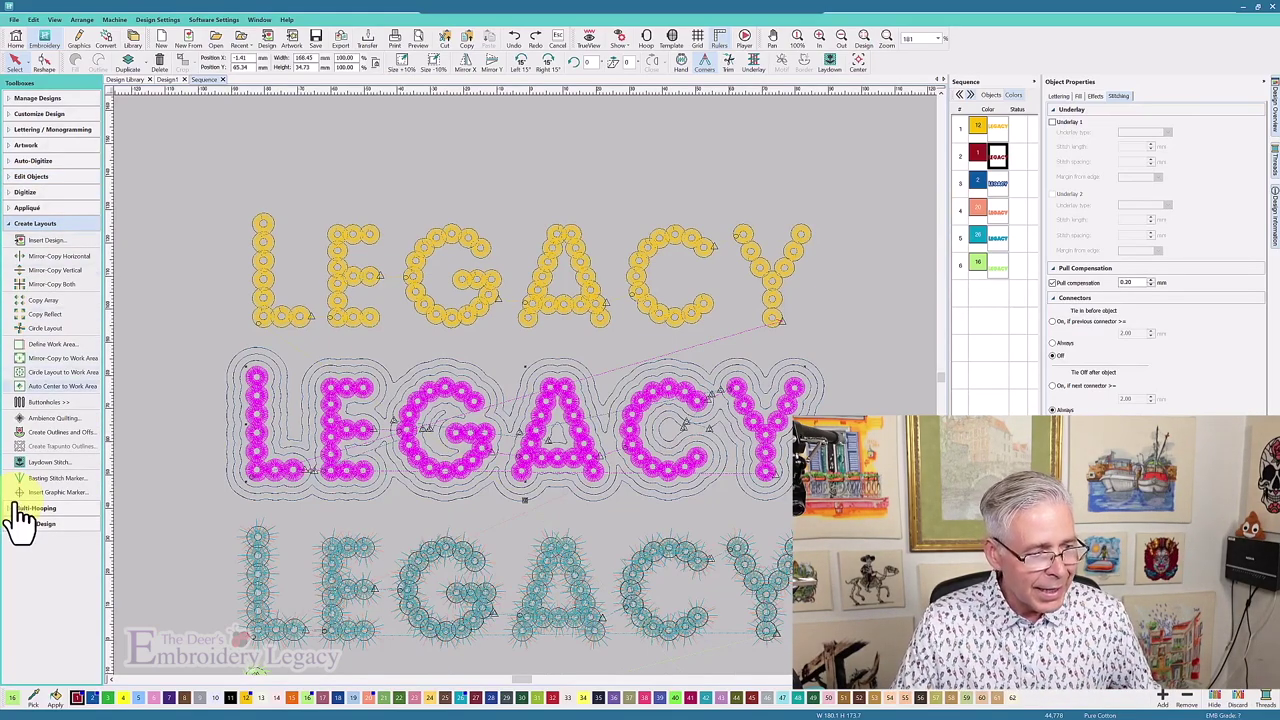
{"action": "left_click", "coordinate": [67, 434]}
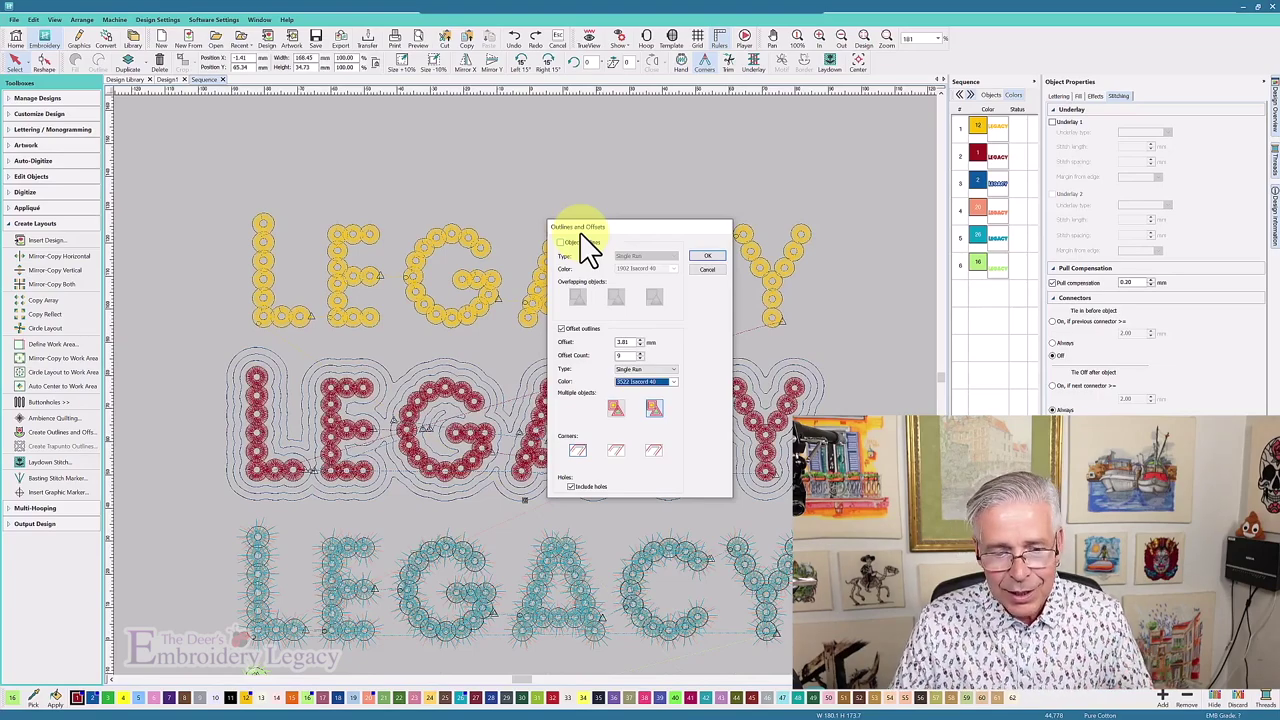
Tick Offset outlines and adjust the offset count, then close the dialog without adding outlines.
{"action": "left_click", "coordinate": [568, 330]}
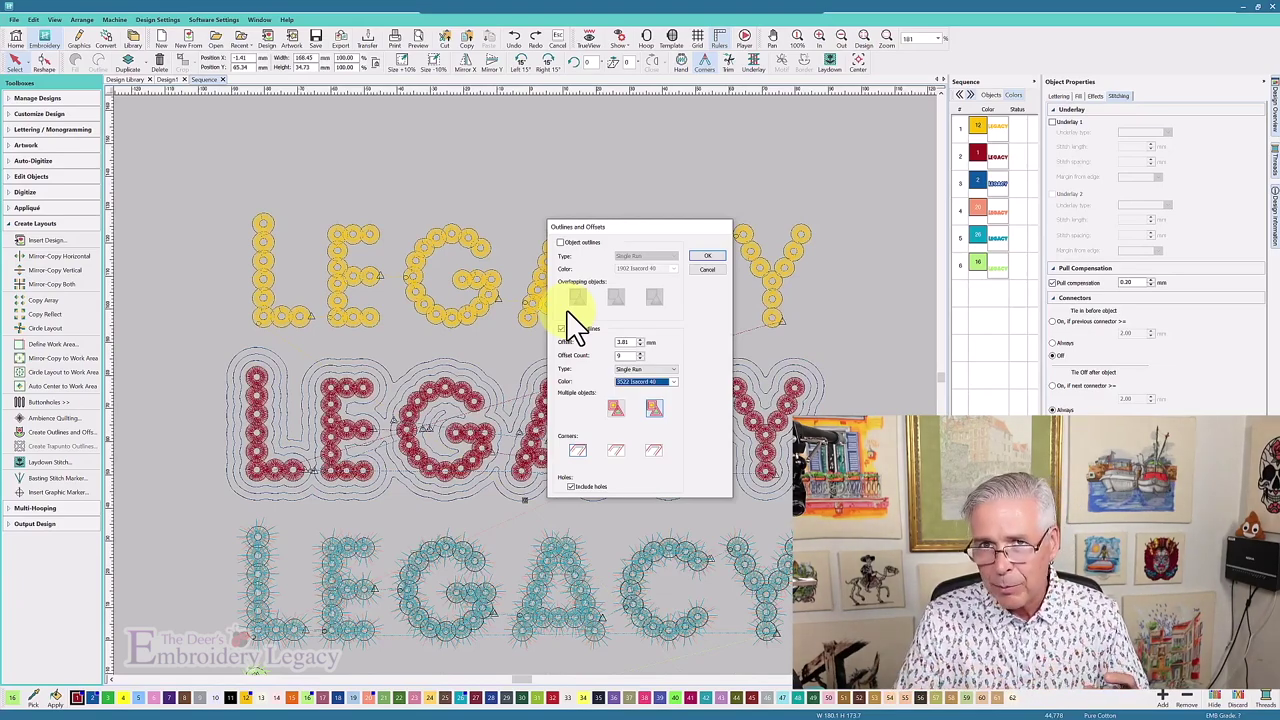
{"action": "left_click", "coordinate": [635, 356]}
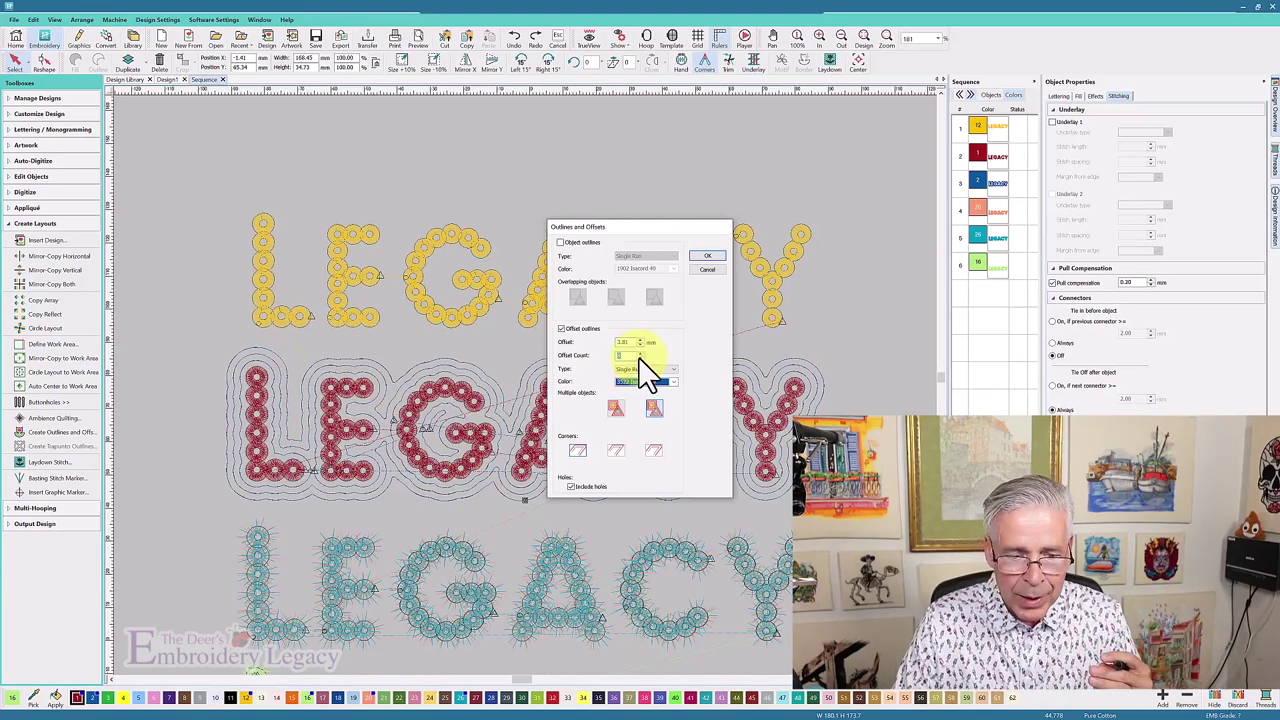
{"action": "left_click", "coordinate": [1003, 195]}
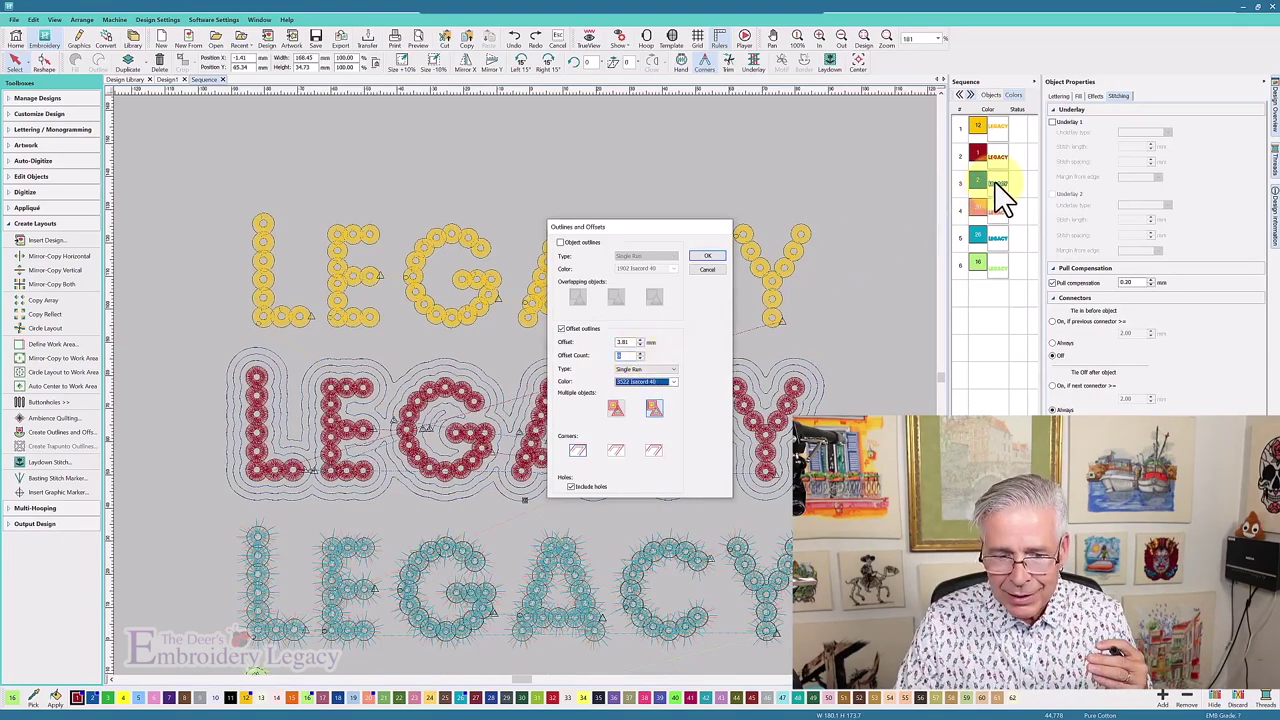
{"action": "left_click", "coordinate": [705, 258]}
{"action": "left_click", "coordinate": [772, 250]}
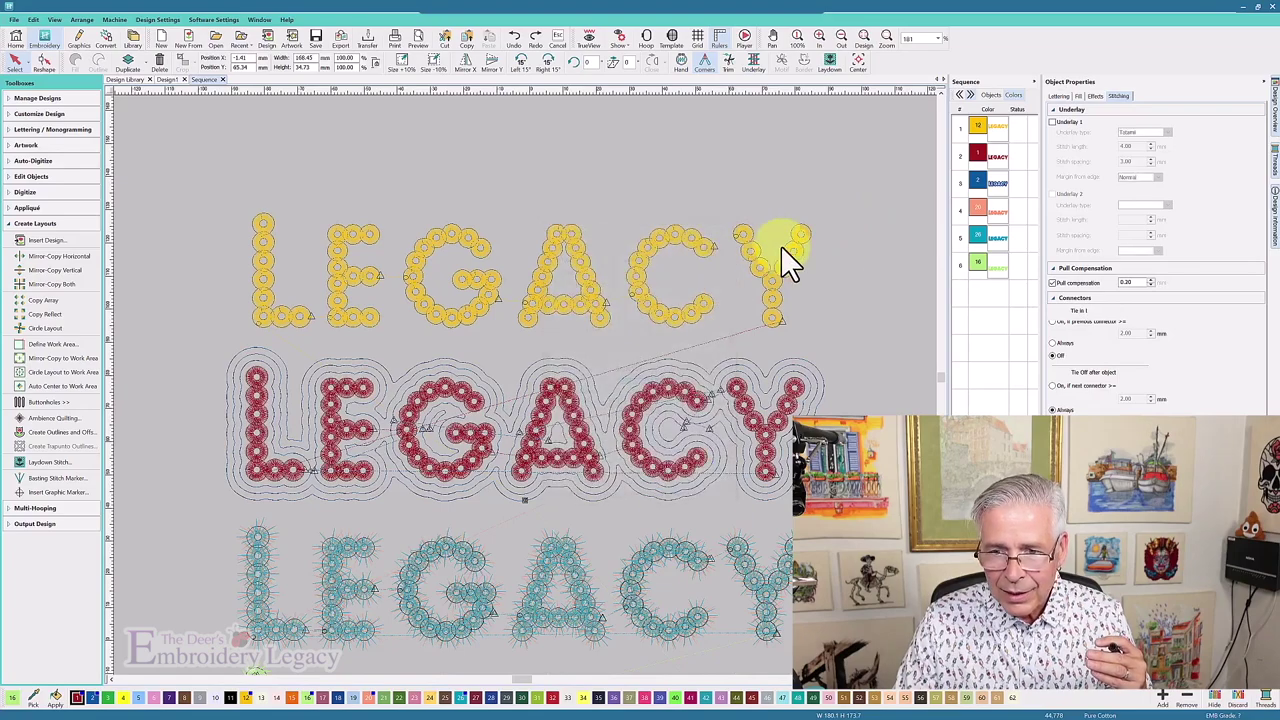
{"action": "left_click", "coordinate": [660, 440]}
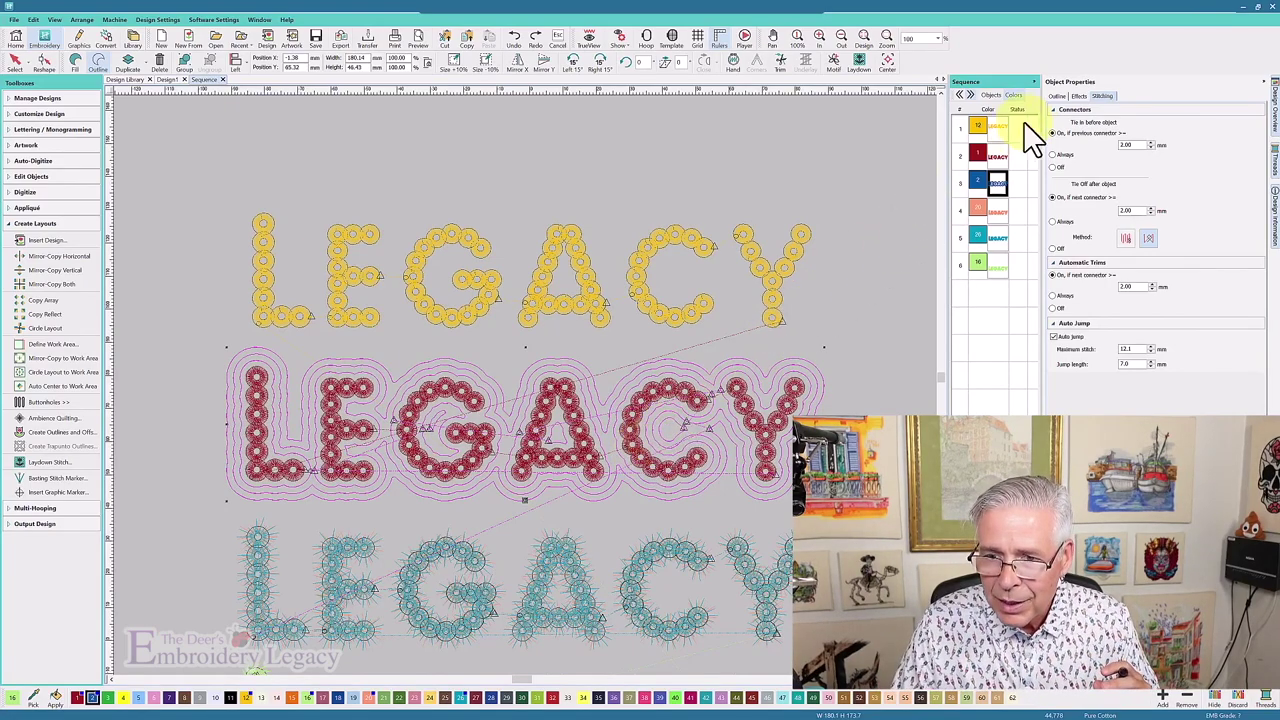
{"action": "left_click", "coordinate": [1056, 96]}
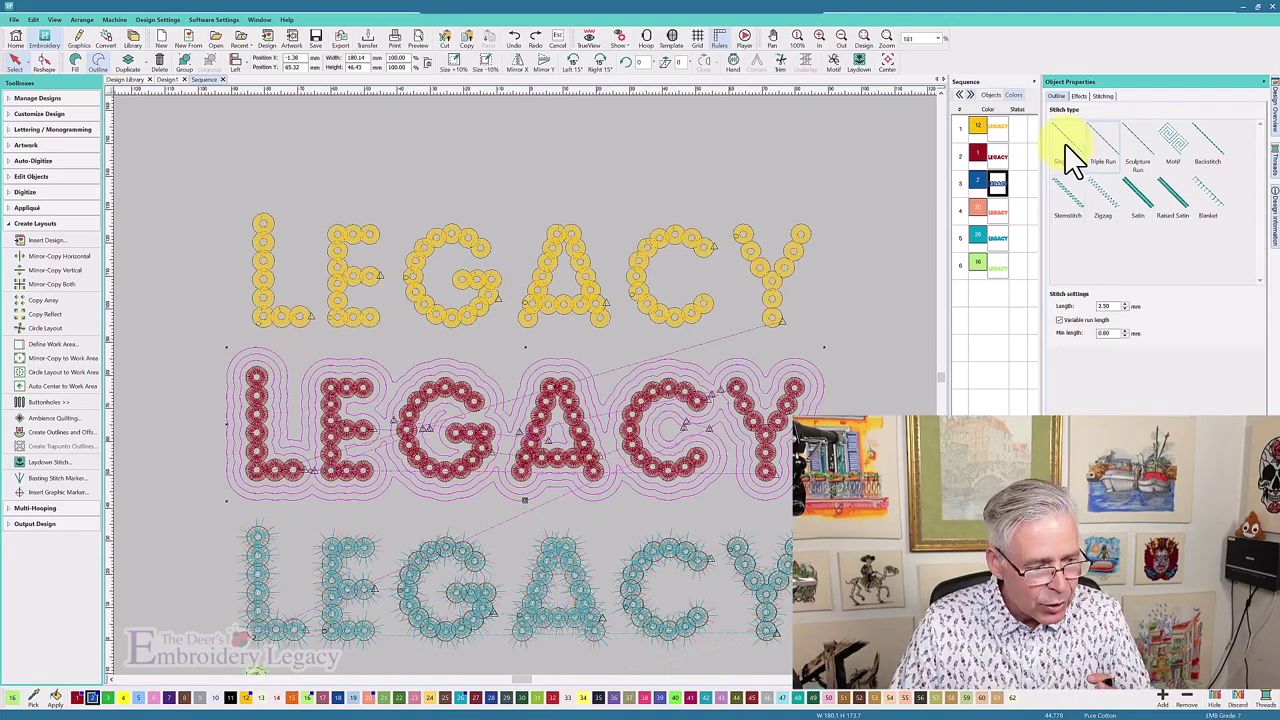
{"action": "left_click", "coordinate": [343, 420]}
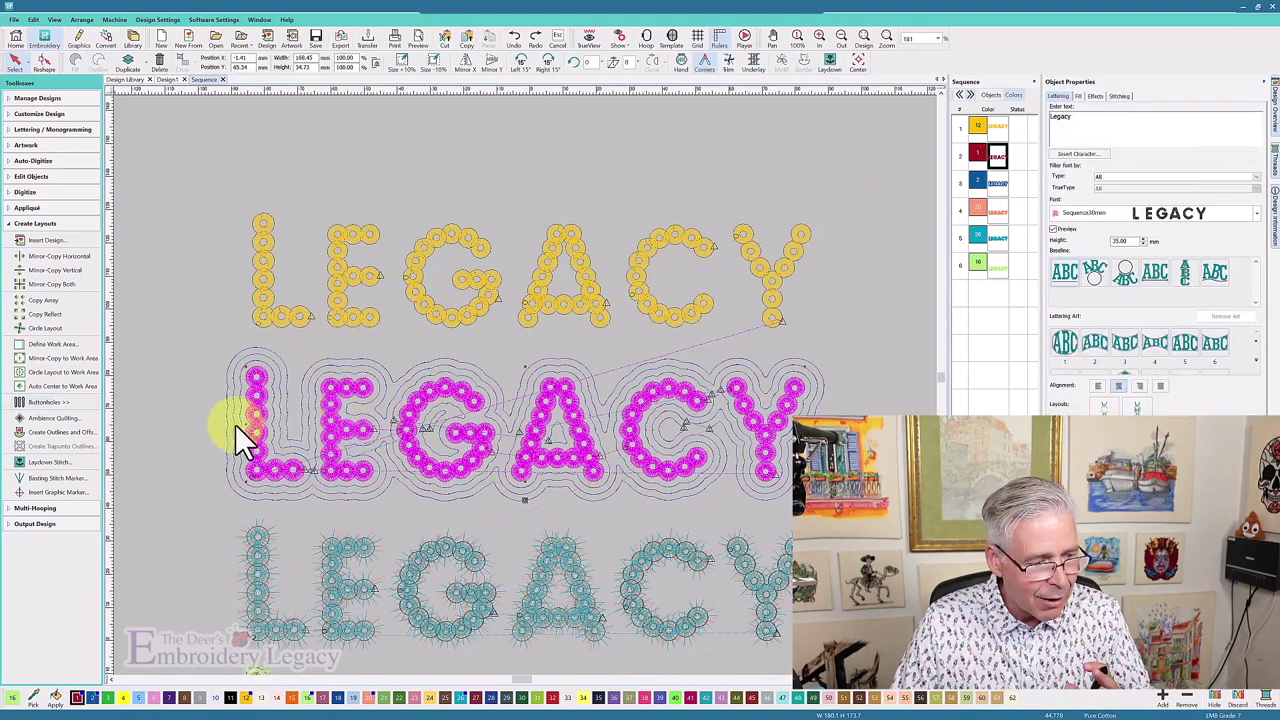
{"action": "left_click", "coordinate": [38, 432]}
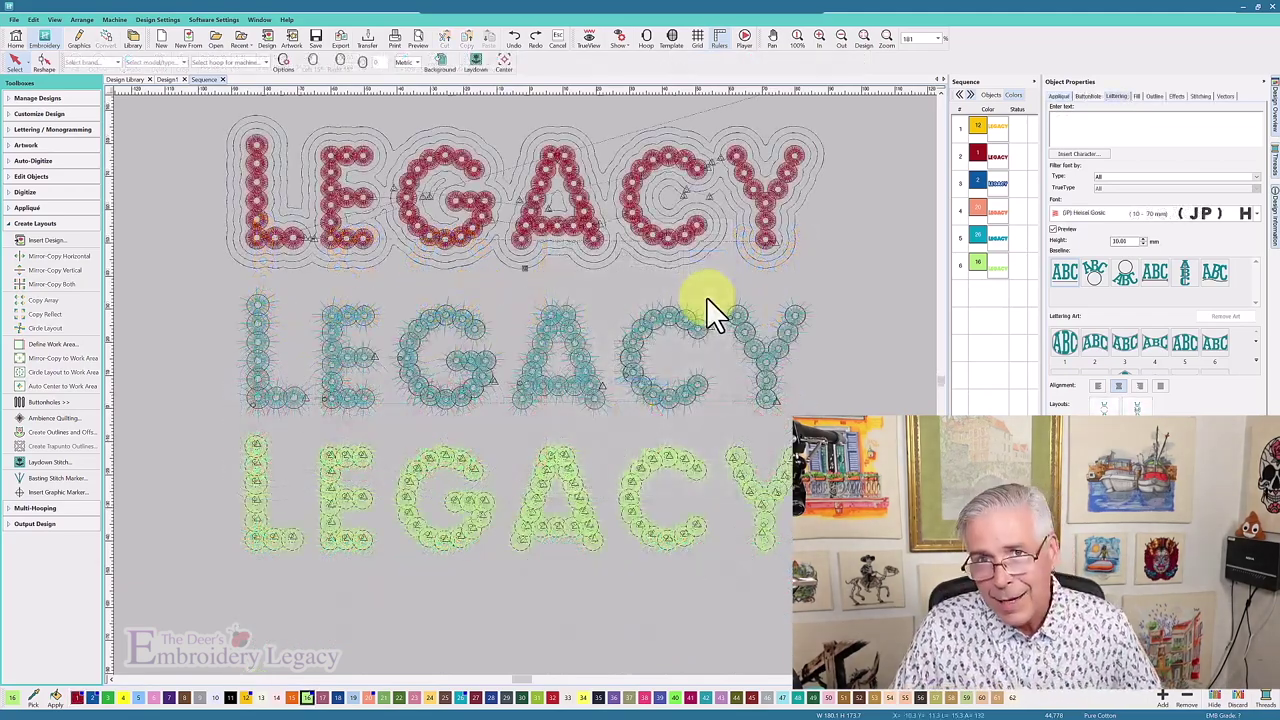
Select the middle-row LEGACY and view its Feather Edge effects: 6.00 mm width, medium raggedness.
{"action": "left_click", "coordinate": [972, 213]}
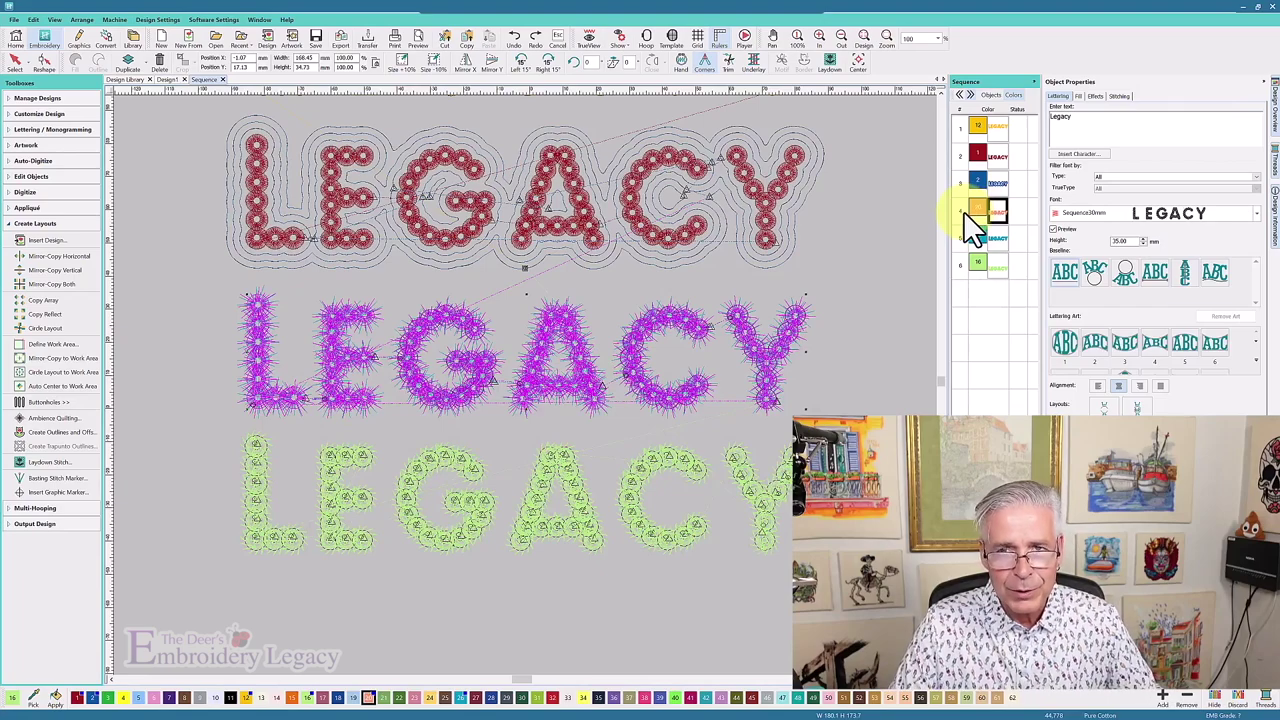
{"action": "mouse_move", "coordinate": [972, 222]}
{"action": "left_mouse_down"}
{"action": "mouse_move", "coordinate": [980, 251]}
{"action": "mouse_move", "coordinate": [980, 208]}
{"action": "left_mouse_up"}
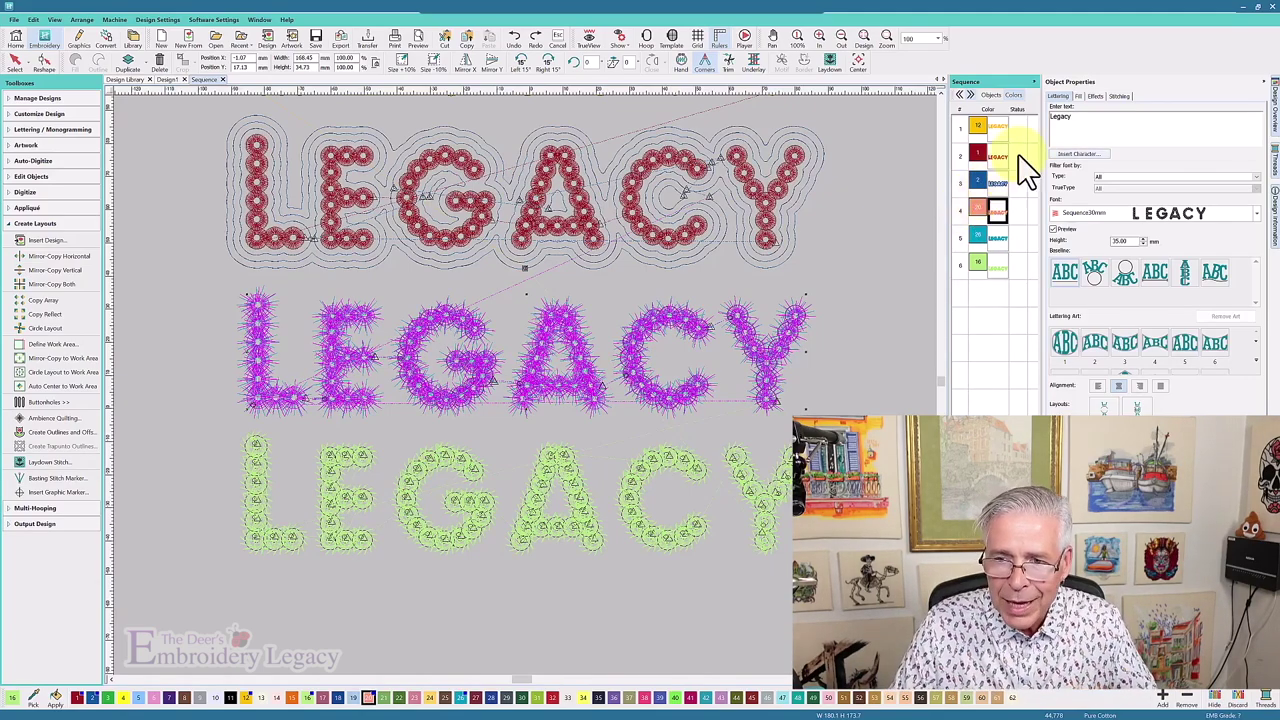
{"action": "left_click", "coordinate": [1080, 96]}
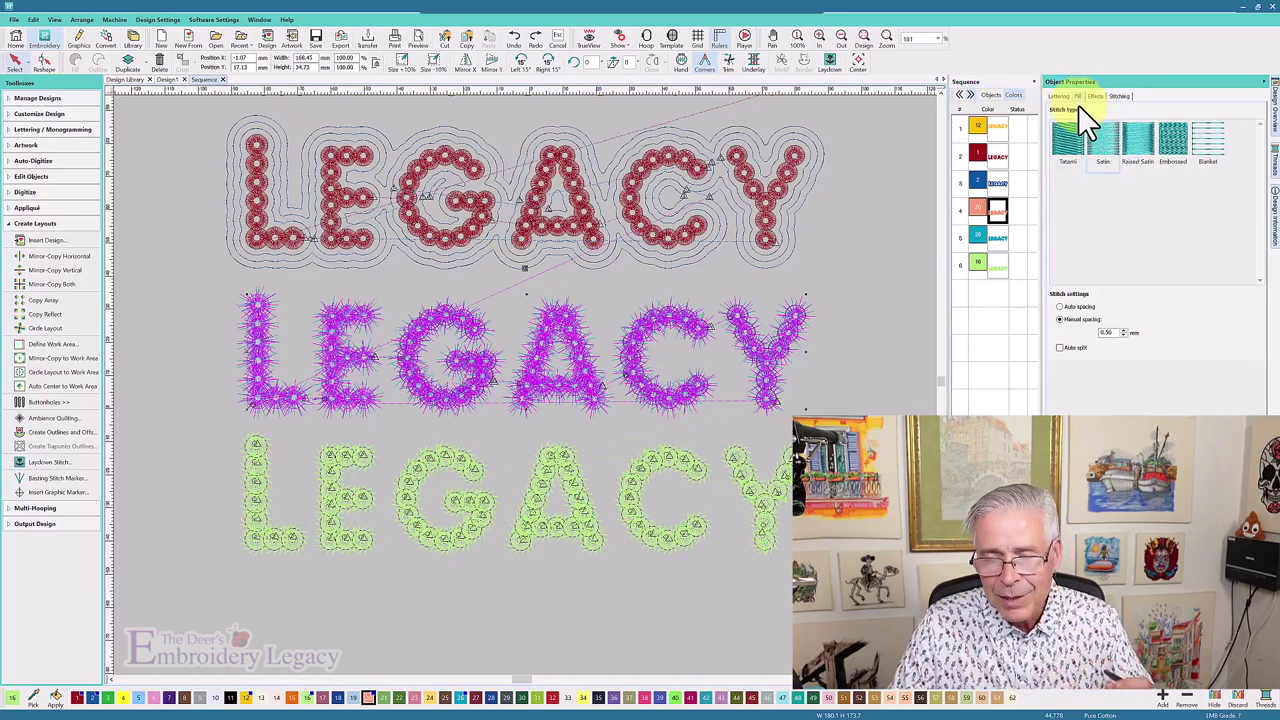
{"action": "left_click", "coordinate": [1094, 97]}
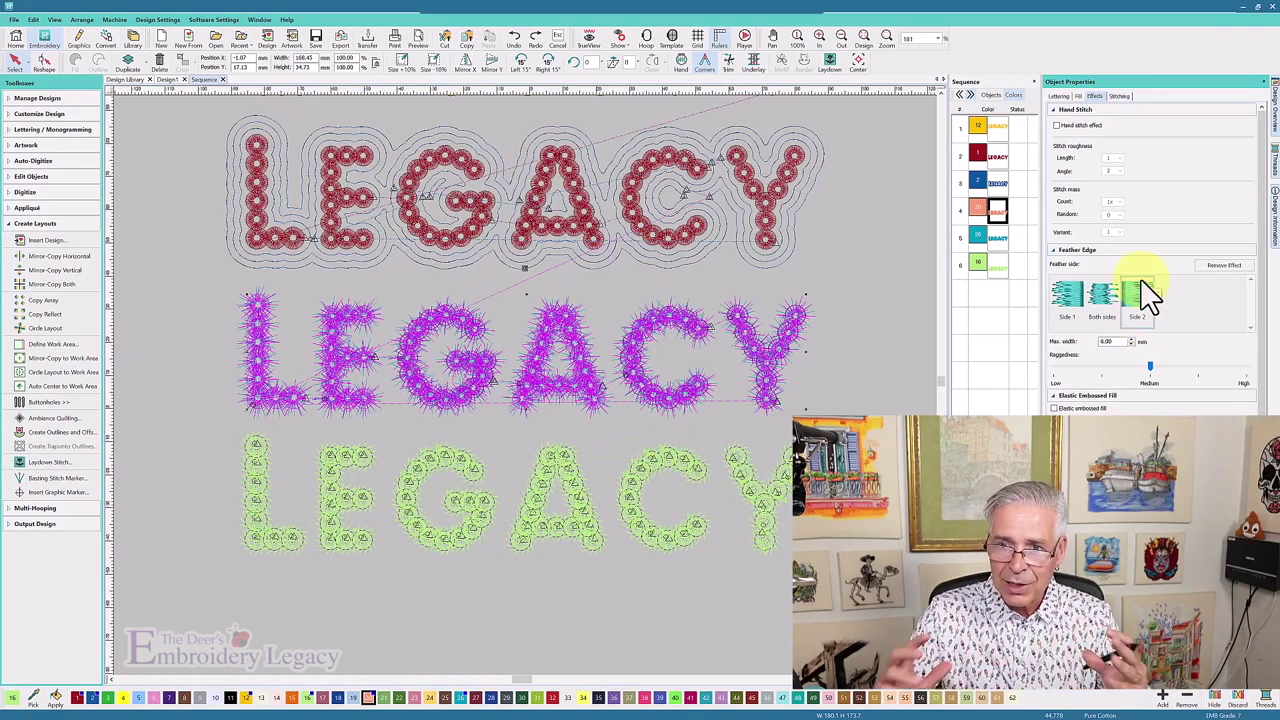
Set the magenta LEGACY's Feather Edge to Both sides and raise its raggedness.
{"action": "left_click", "coordinate": [1068, 296]}
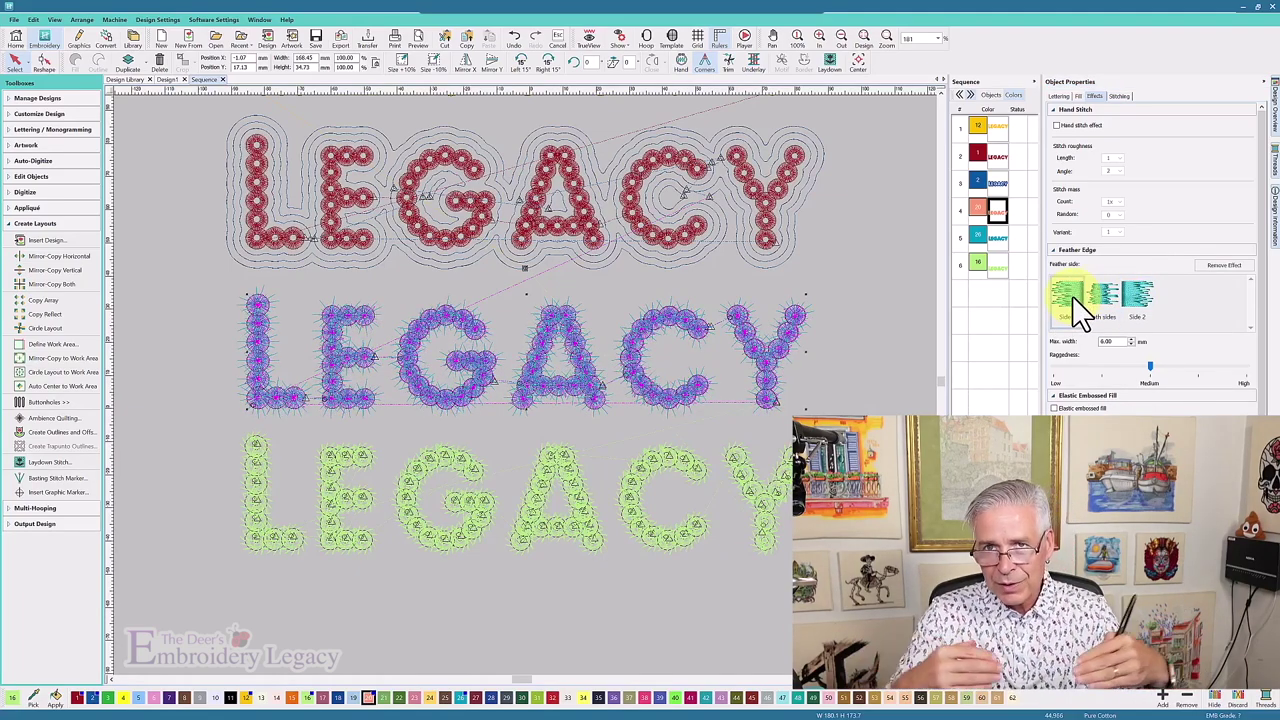
{"action": "left_click", "coordinate": [1143, 300]}
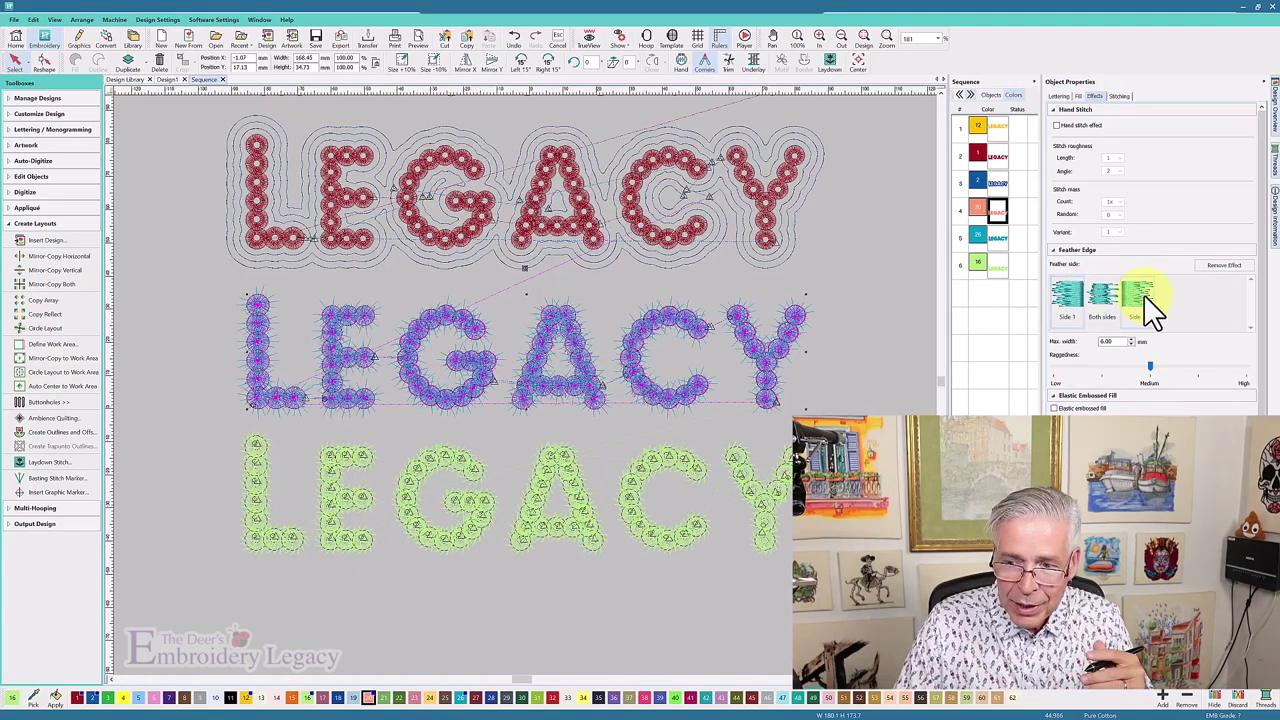
{"action": "left_click", "coordinate": [1130, 303]}
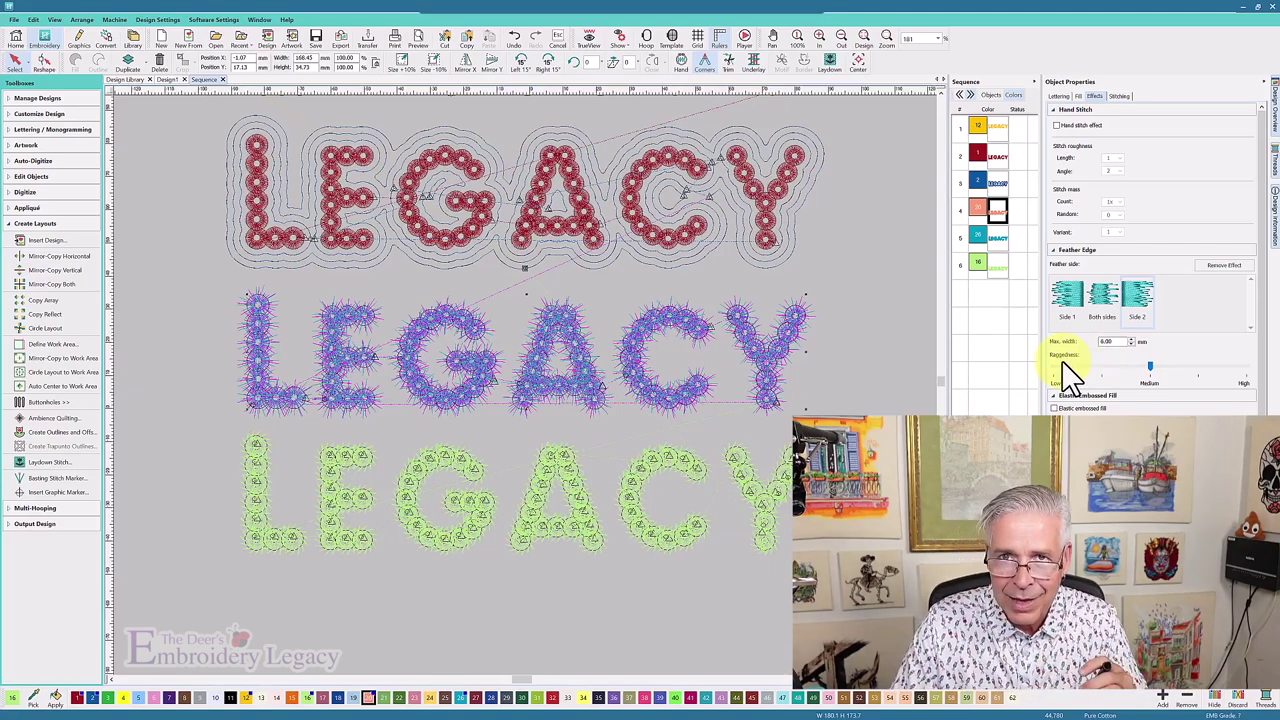
{"action": "left_click_drag", "start_coordinate": [1152, 366], "coordinate": [1192, 367]}
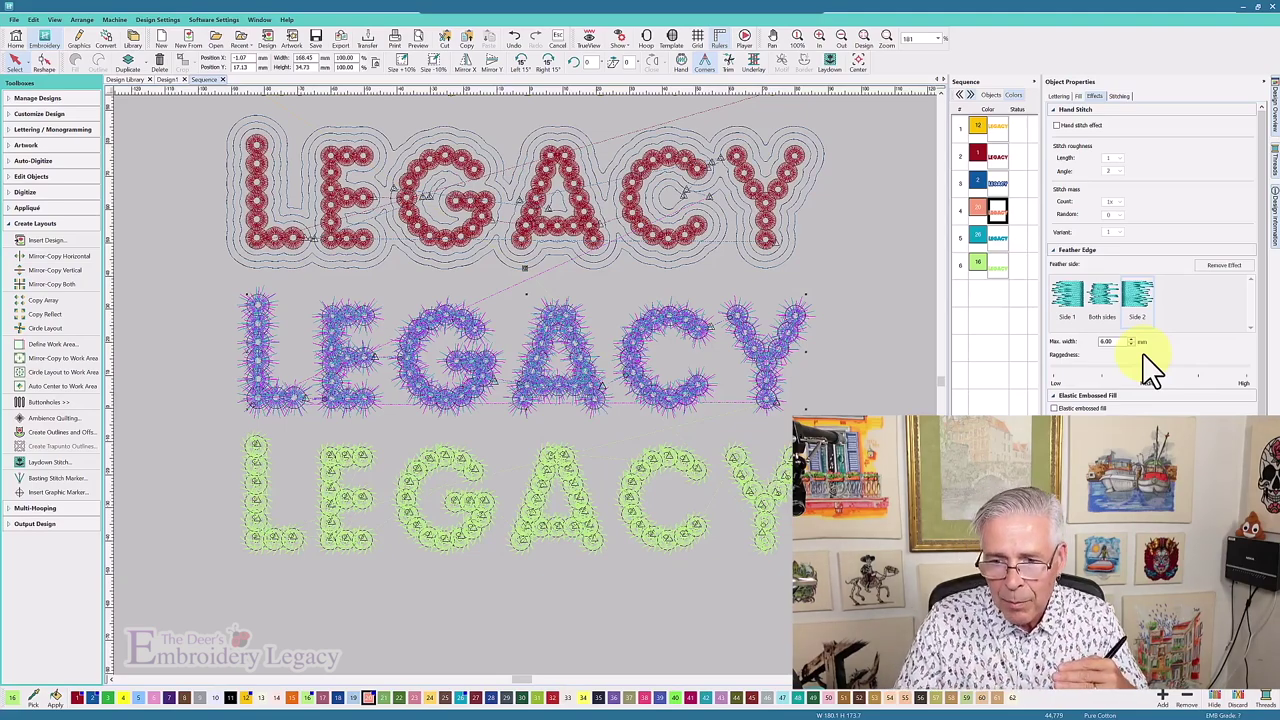
Review the Lettering and Fill tabs, then select the teal LEGACY and view its effects.
{"action": "left_click", "coordinate": [1058, 96]}
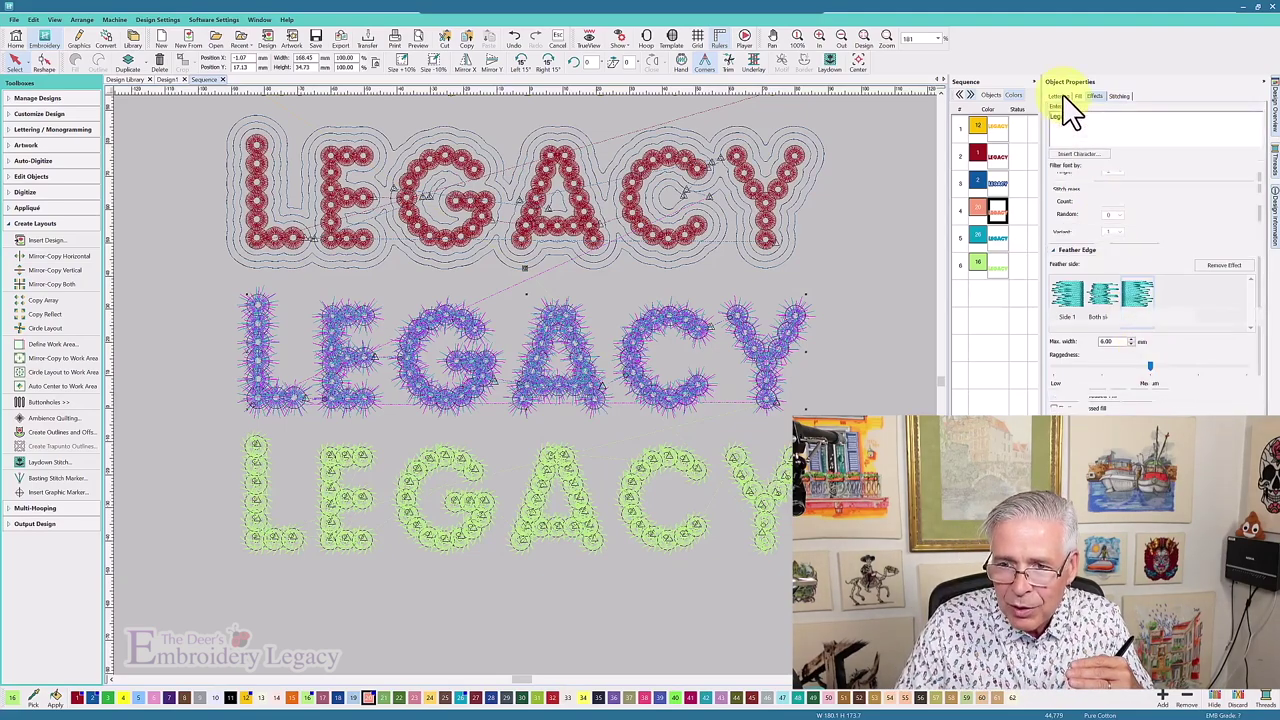
{"action": "left_click", "coordinate": [1080, 97]}
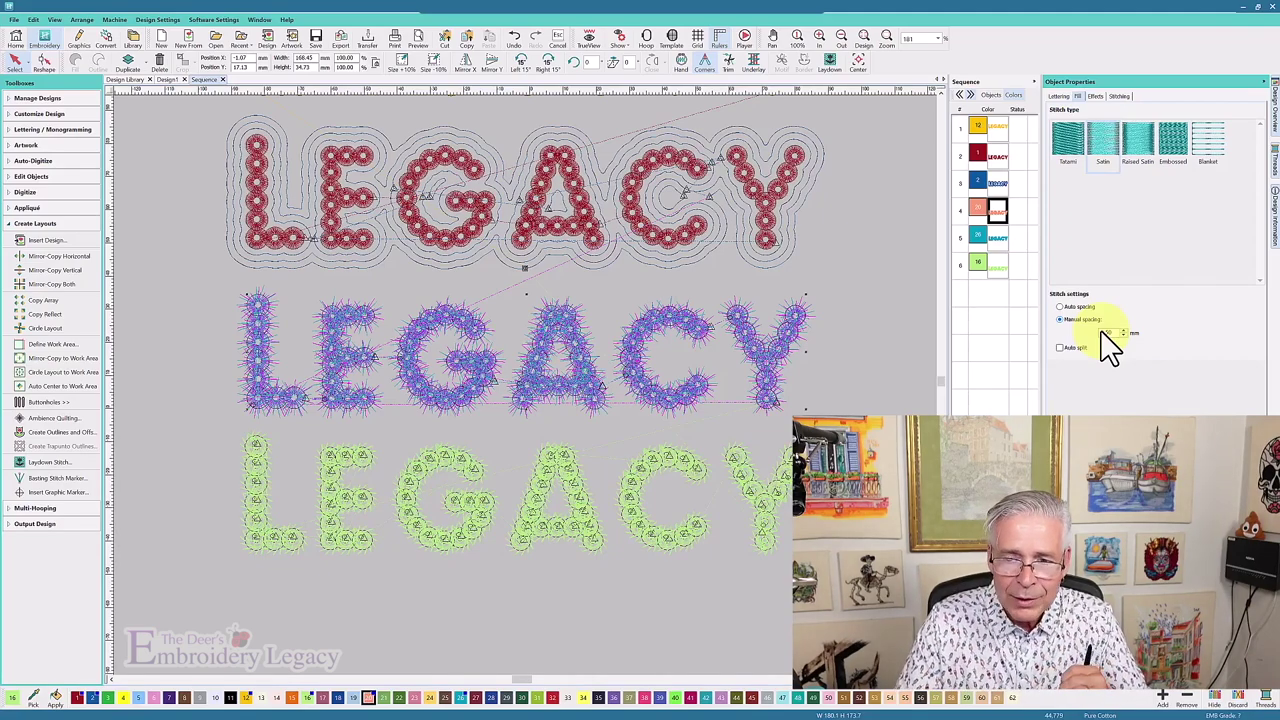
{"action": "left_click", "coordinate": [997, 238]}
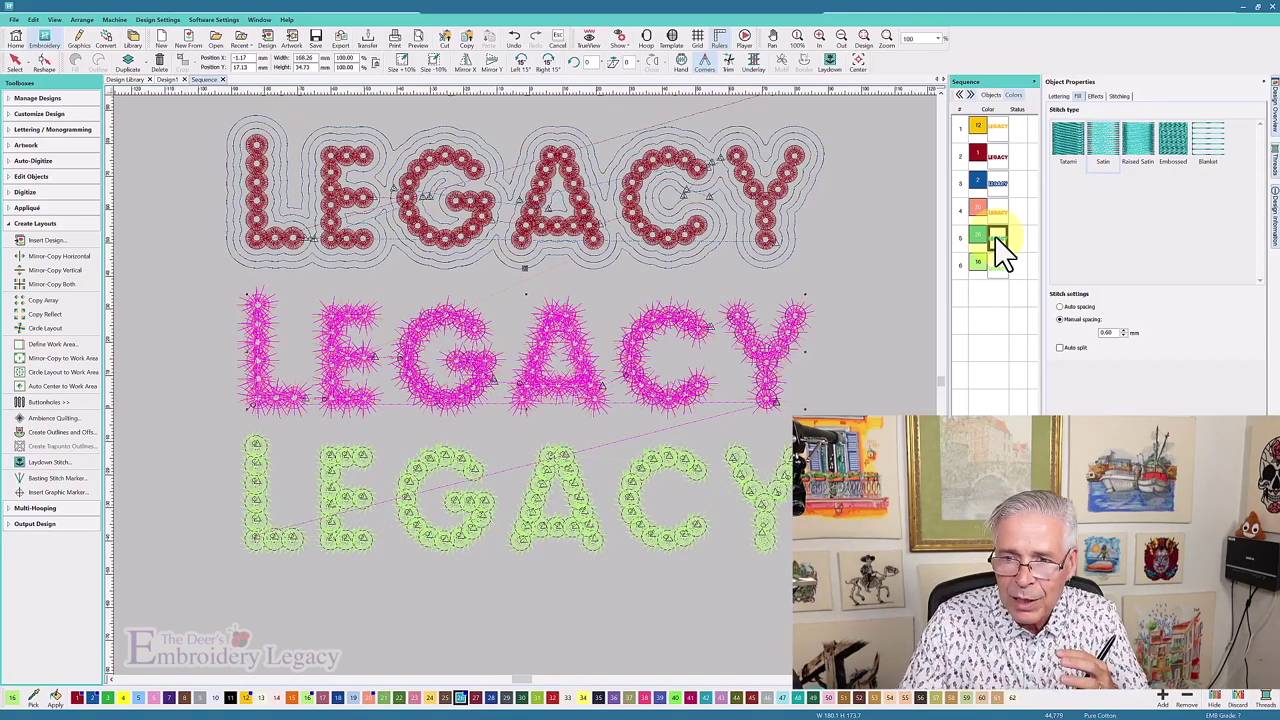
{"action": "left_click", "coordinate": [1097, 97]}
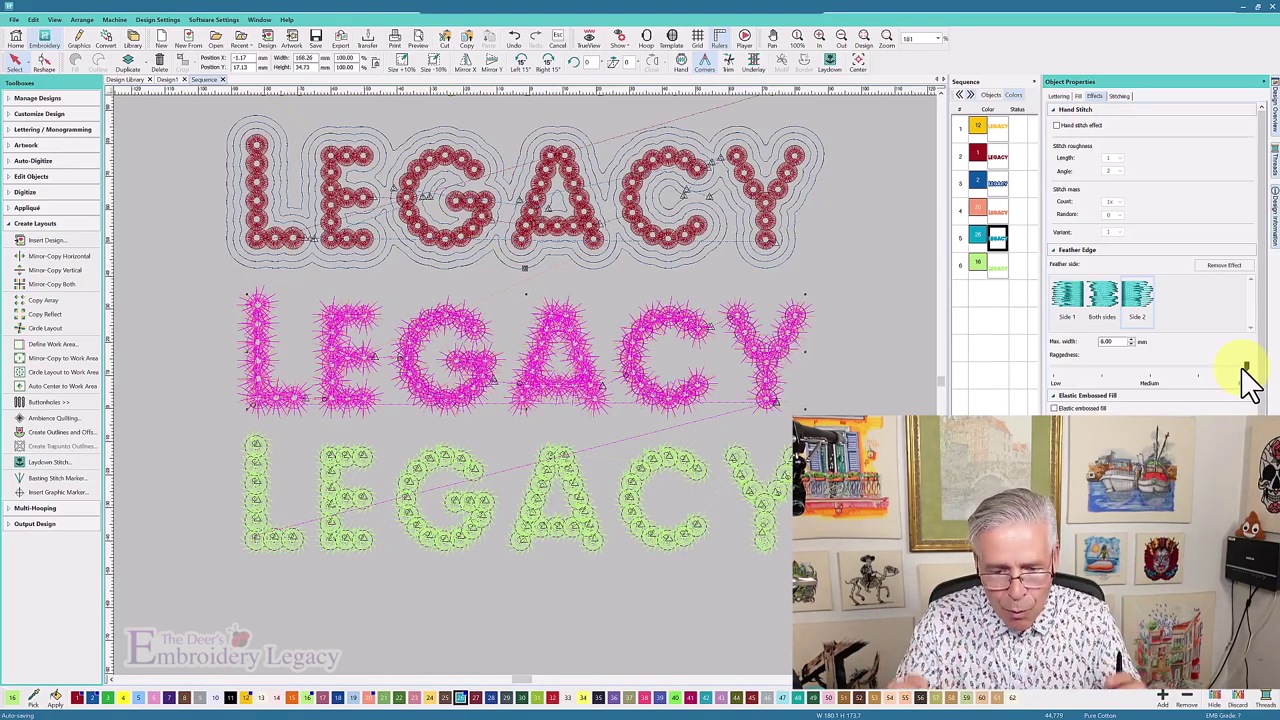
Deselect everything so all three LEGACY rows render as realistic stitching.
{"action": "left_click", "coordinate": [905, 400]}
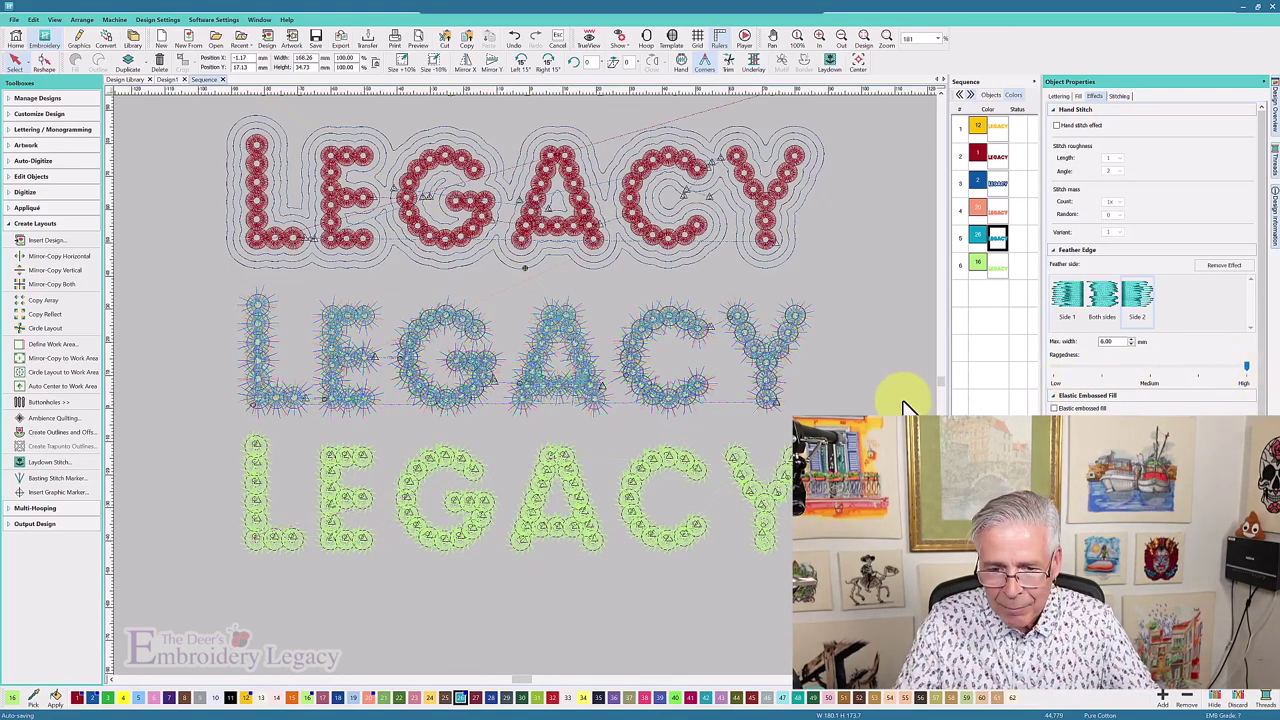
{"action": "left_click", "coordinate": [549, 316]}
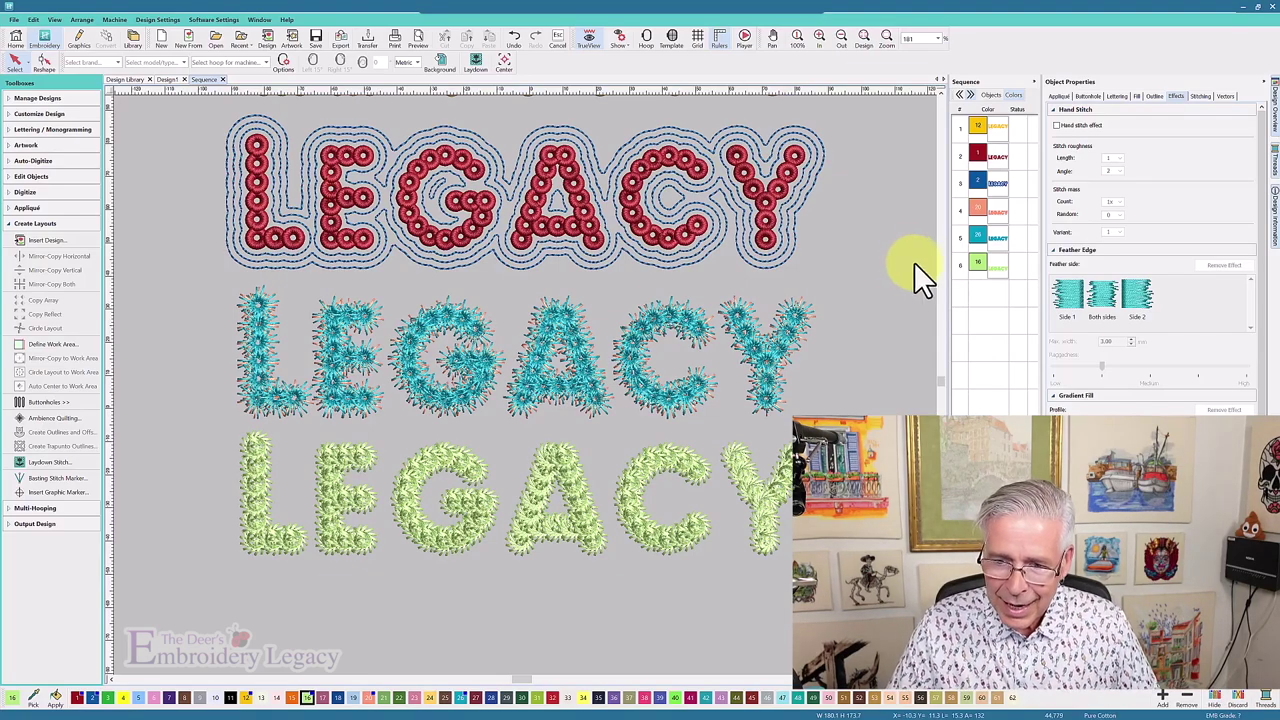
Inspect the green LEGACY's outline settings and zoom in on its letters L and E.
{"action": "left_click", "coordinate": [980, 266]}
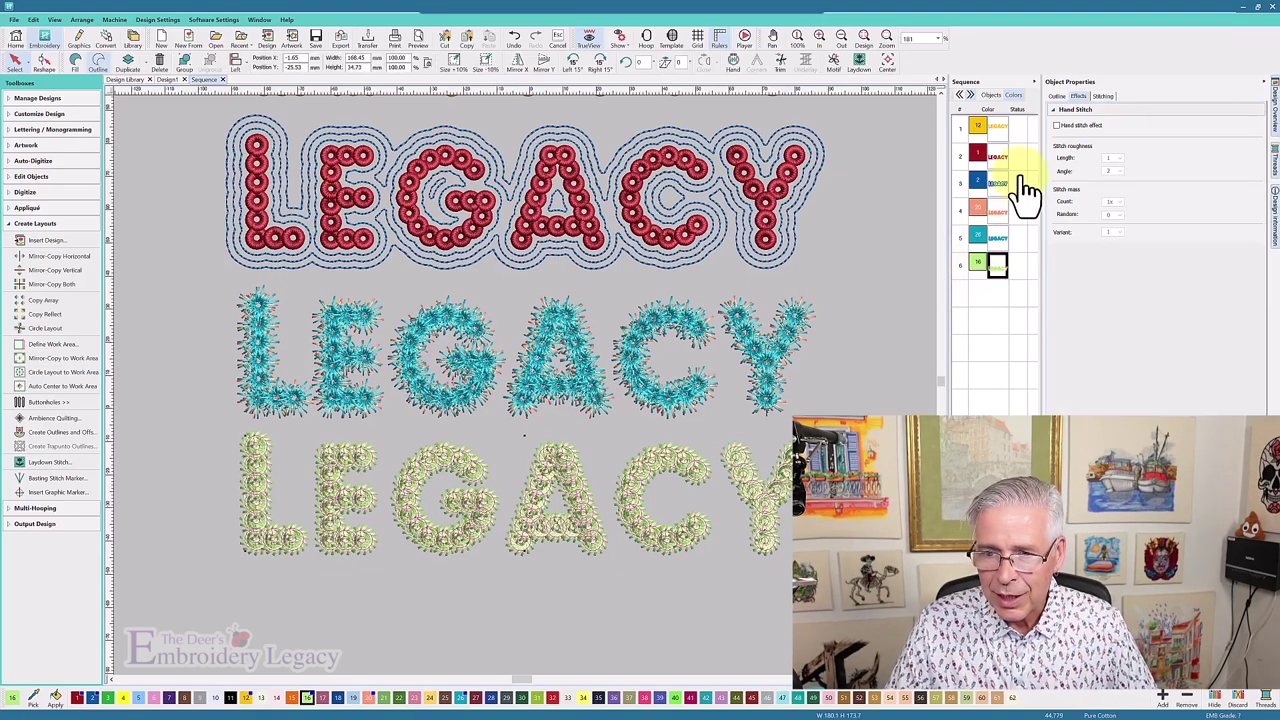
{"action": "left_click", "coordinate": [1057, 96]}
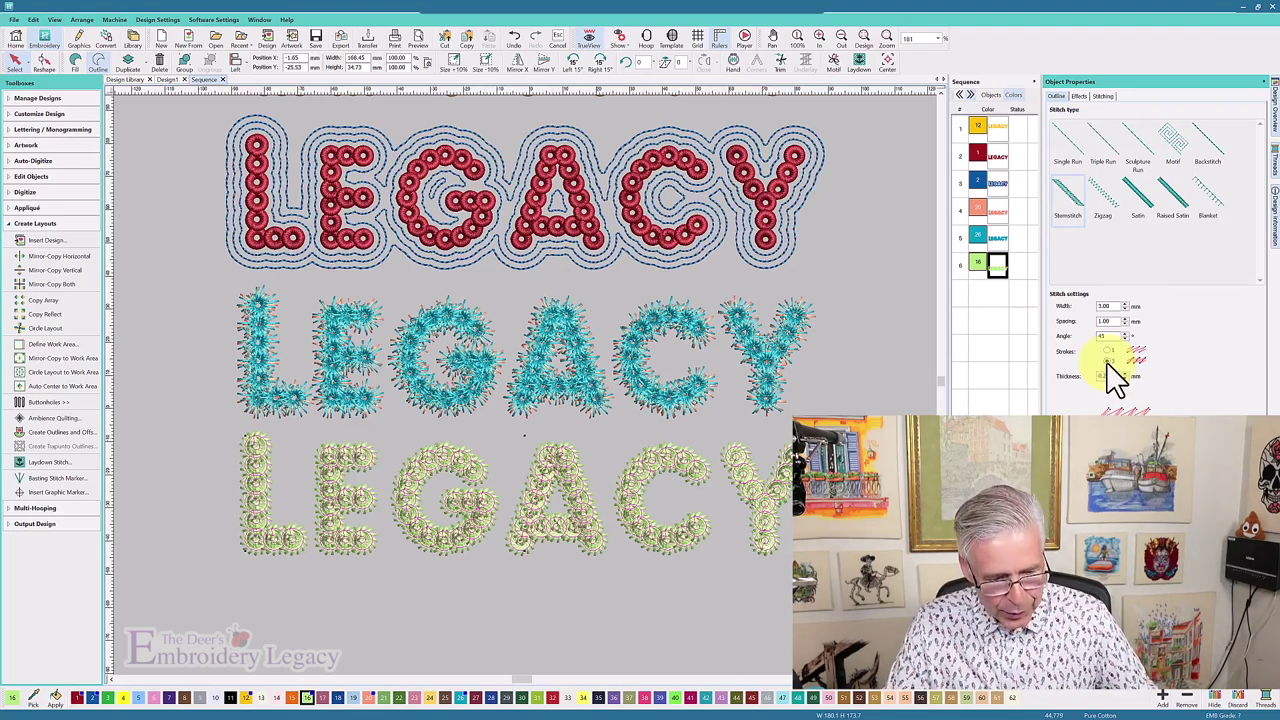
{"action": "left_click", "coordinate": [190, 438]}
{"action": "key", "text": "b"}
{"action": "left_click_drag", "start_coordinate": [190, 420], "coordinate": [345, 595]}
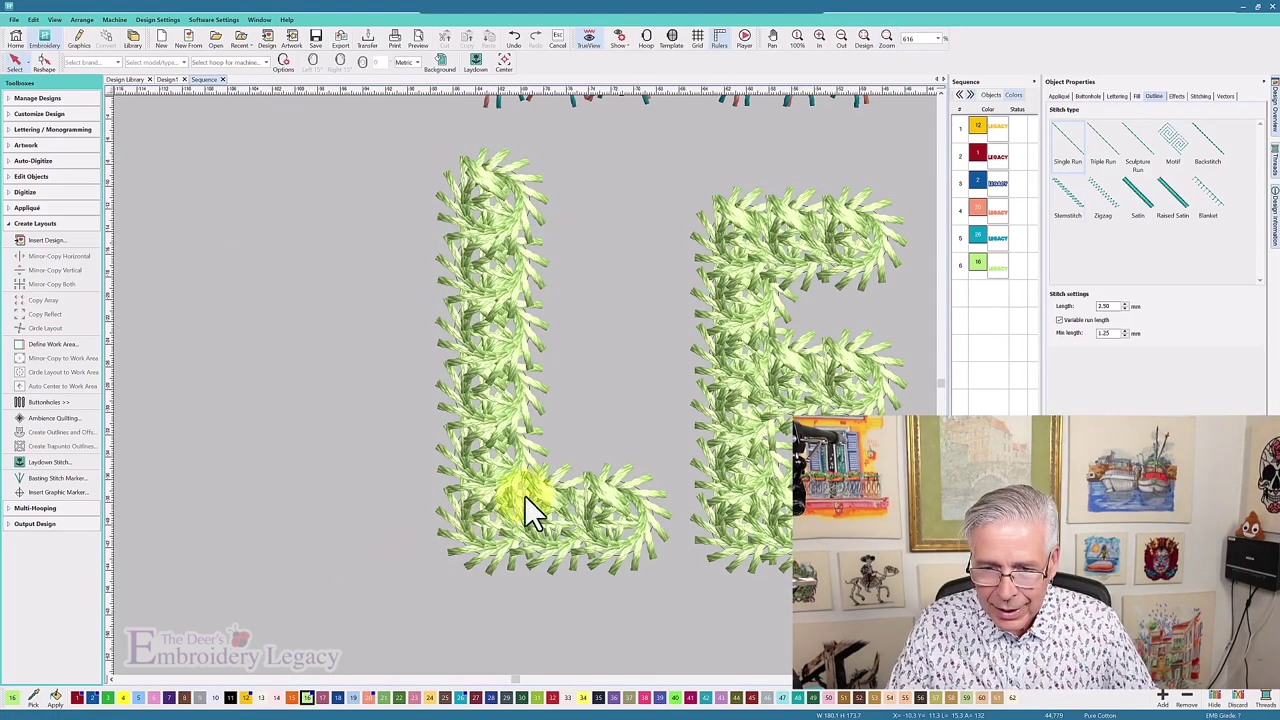
Try stemstitch angles 20° and 90°, then settle on 45° for the green LEGACY.
{"action": "left_click", "coordinate": [996, 268]}
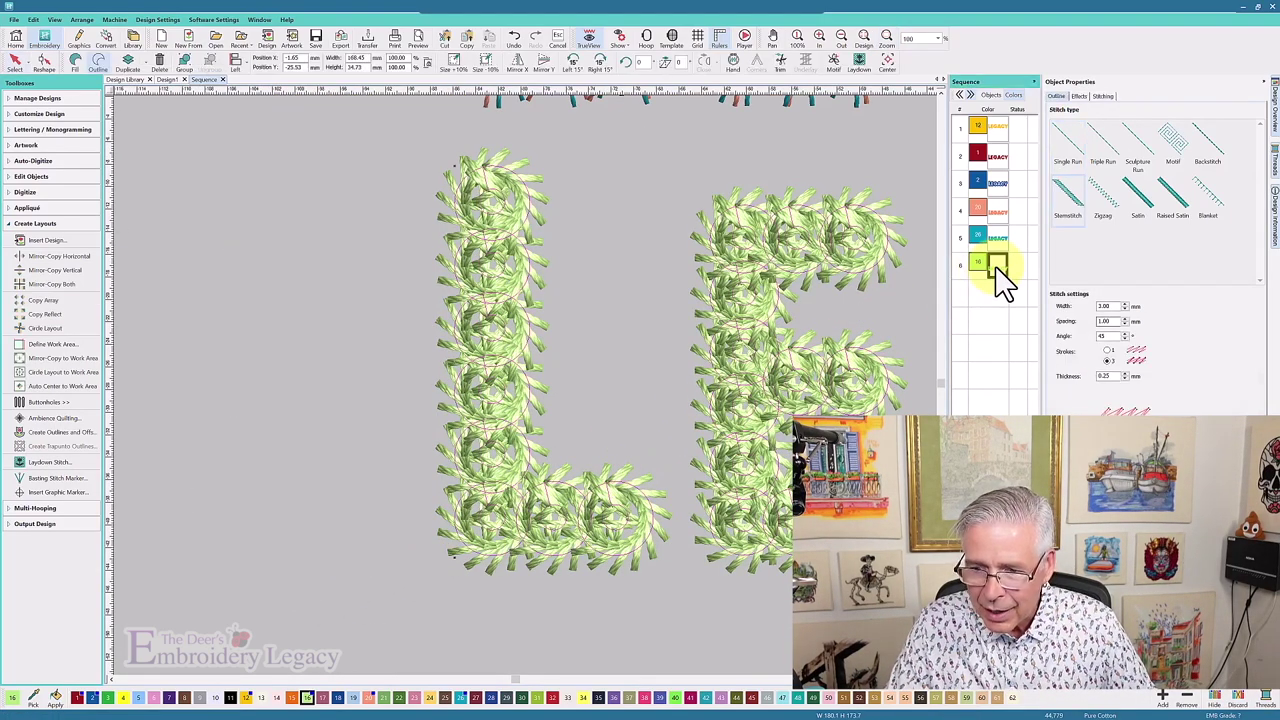
{"action": "double_click", "coordinate": [1101, 336]}
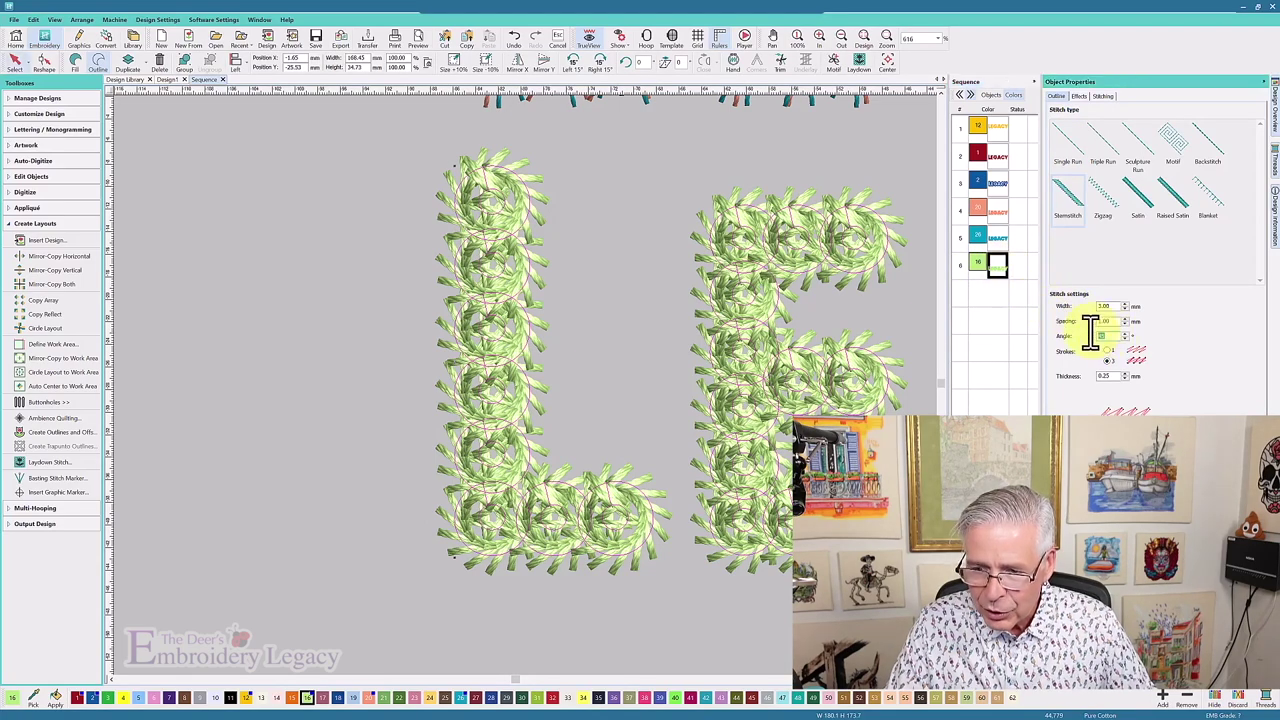
{"action": "type", "text": "20"}
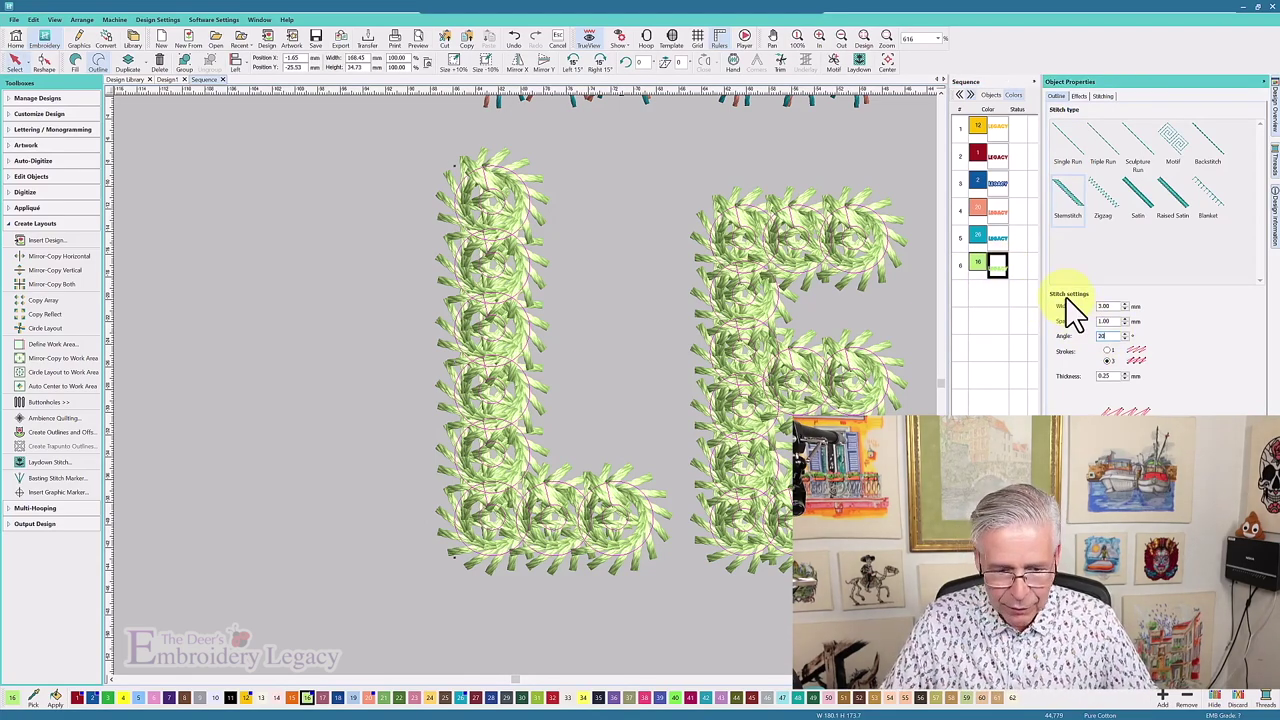
{"action": "key", "text": "Return"}
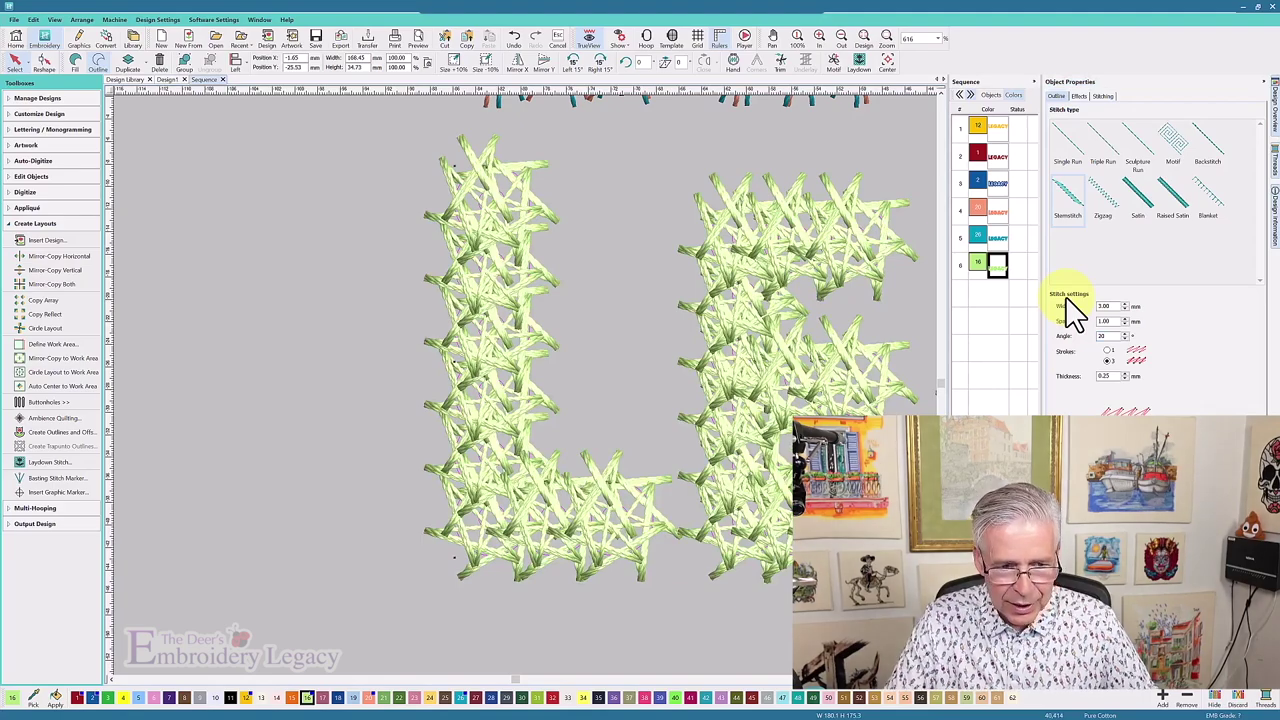
{"action": "double_click", "coordinate": [1103, 336]}
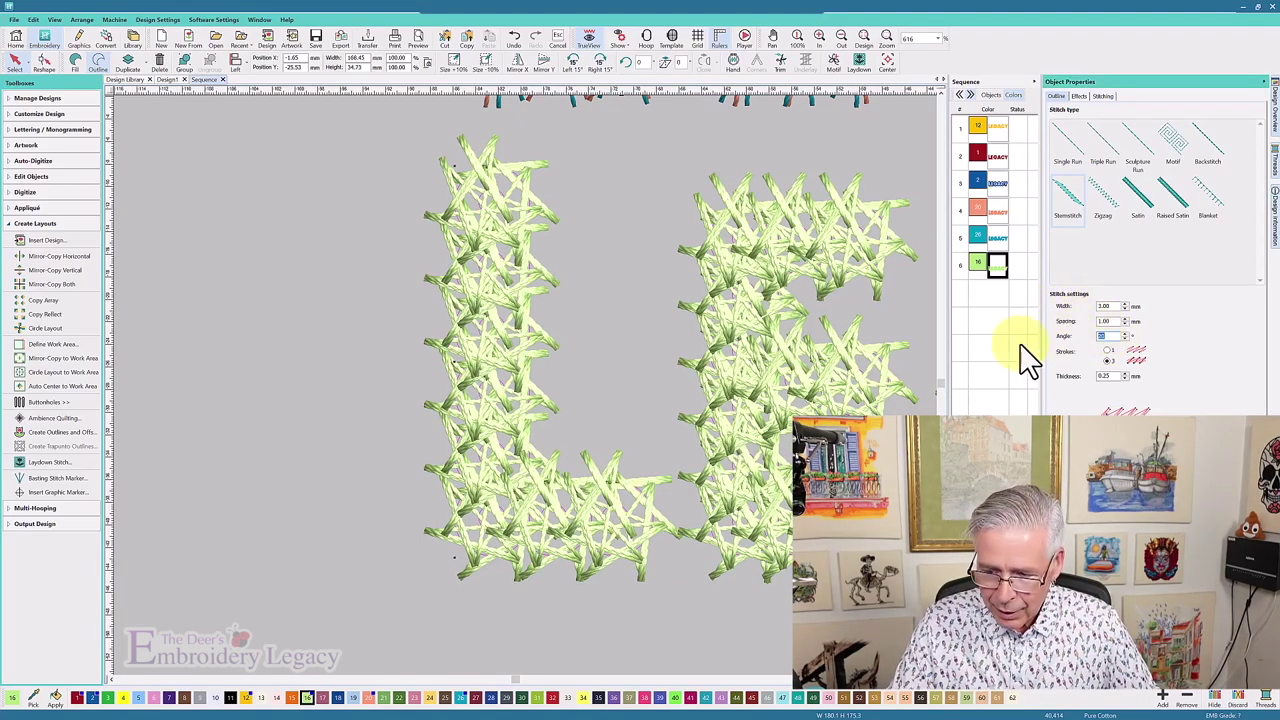
{"action": "type", "text": "90"}
{"action": "key", "text": "Return"}
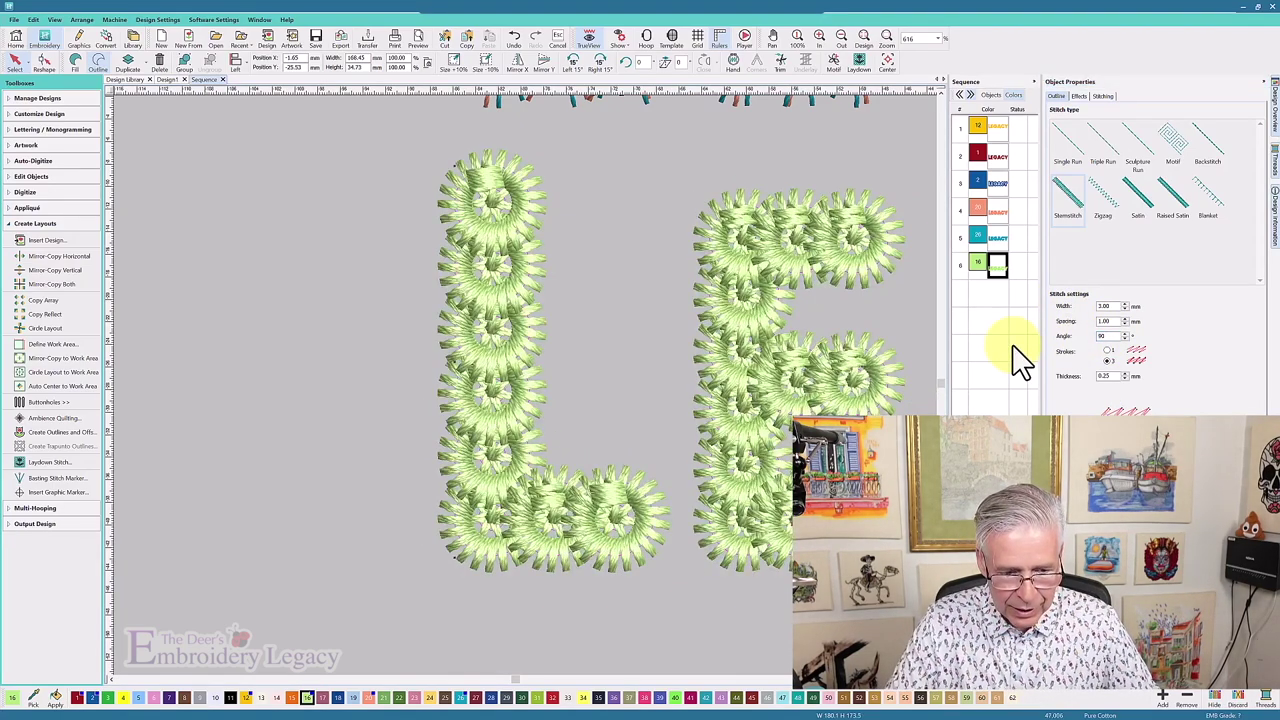
{"action": "left_click", "coordinate": [1100, 336]}
{"action": "type", "text": "45"}
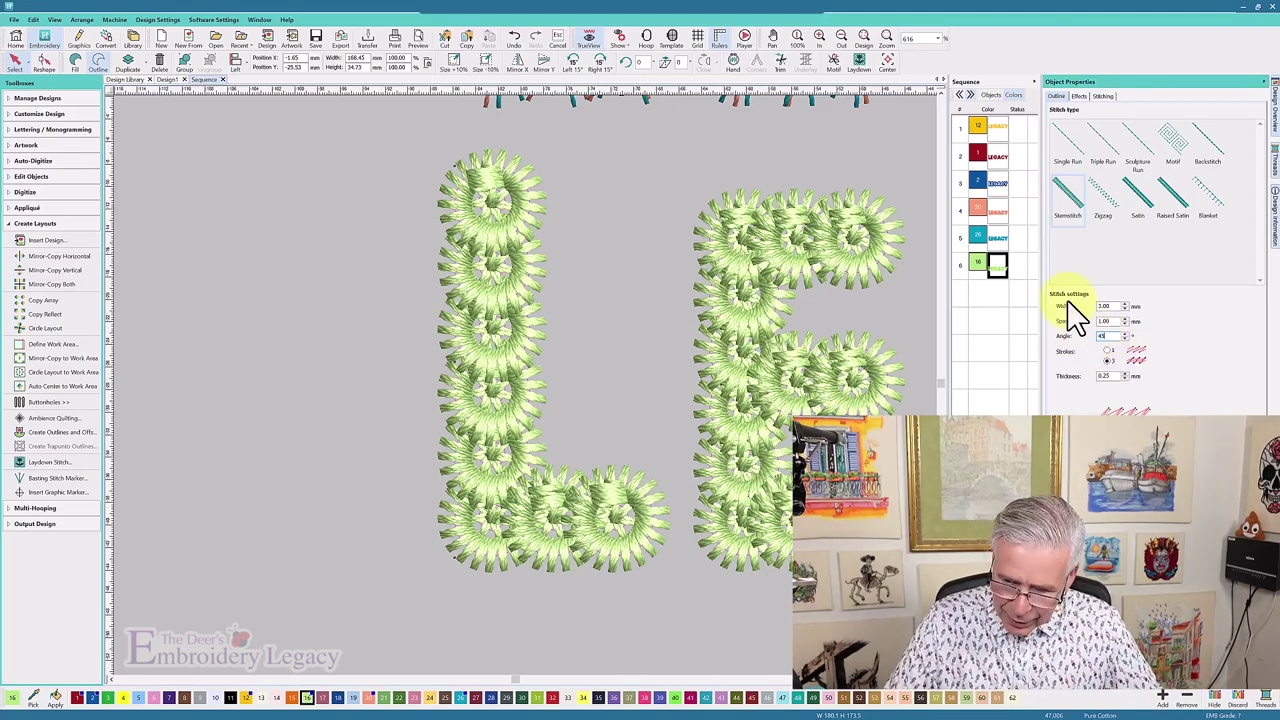
{"action": "key", "text": "Return"}
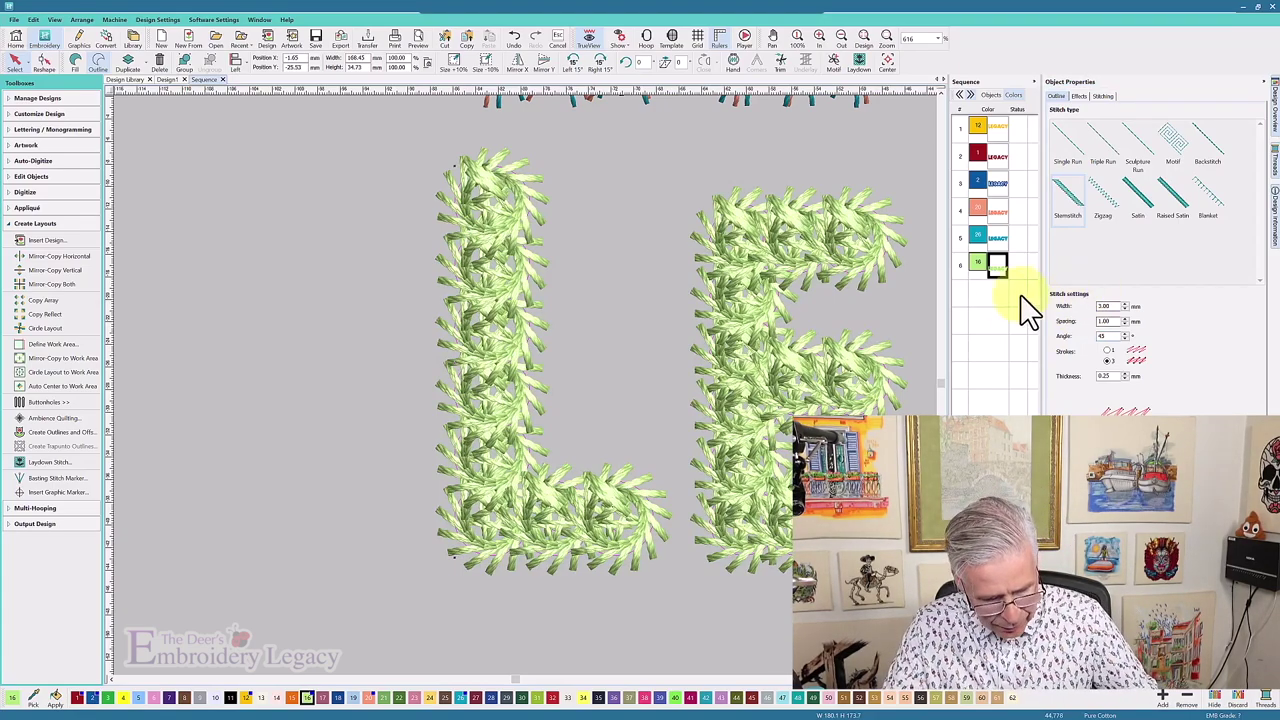
{"action": "left_click", "coordinate": [266, 388]}
Zoom out to the full design and turn TrueView off to show plain stitches.
{"action": "key", "text": "0"}
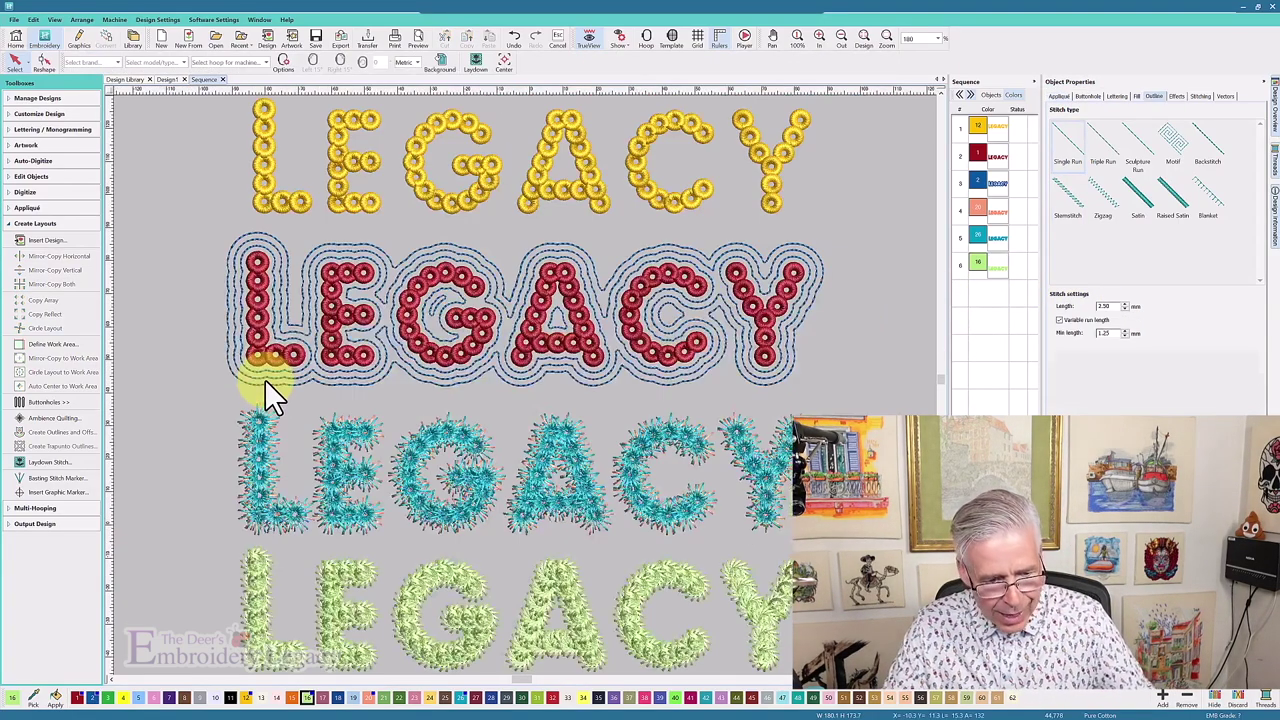
{"action": "scroll", "coordinate": [948, 693], "scroll_direction": "down", "scroll_amount": 3}
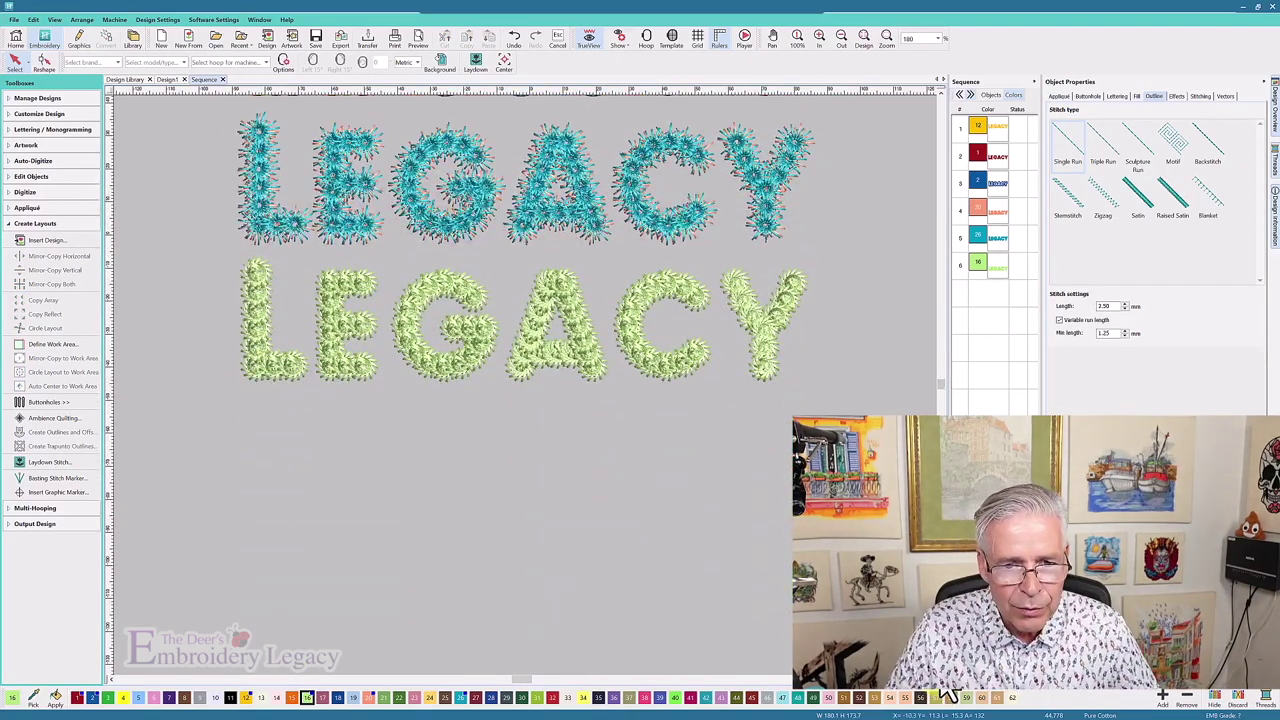
{"action": "key", "text": "t"}
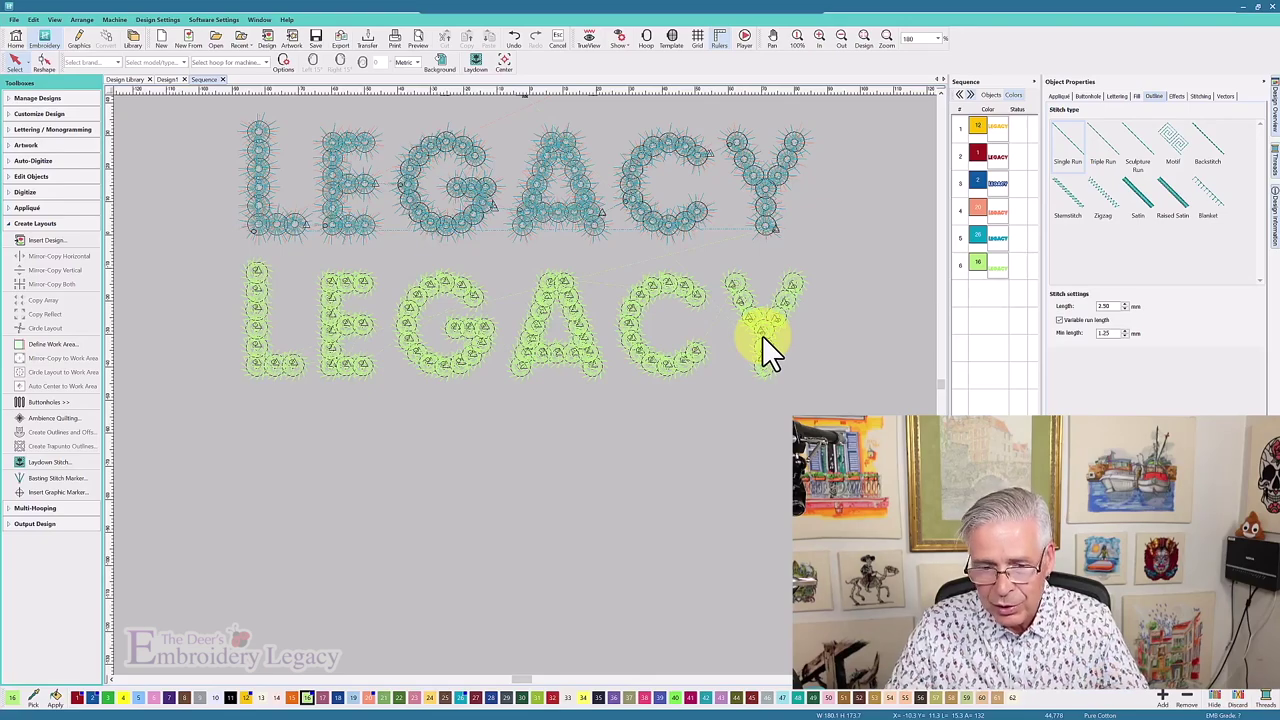
Zoom in on the green G's stitches and untick Shapes in the Show menu to hide outlines.
{"action": "key", "text": "b"}
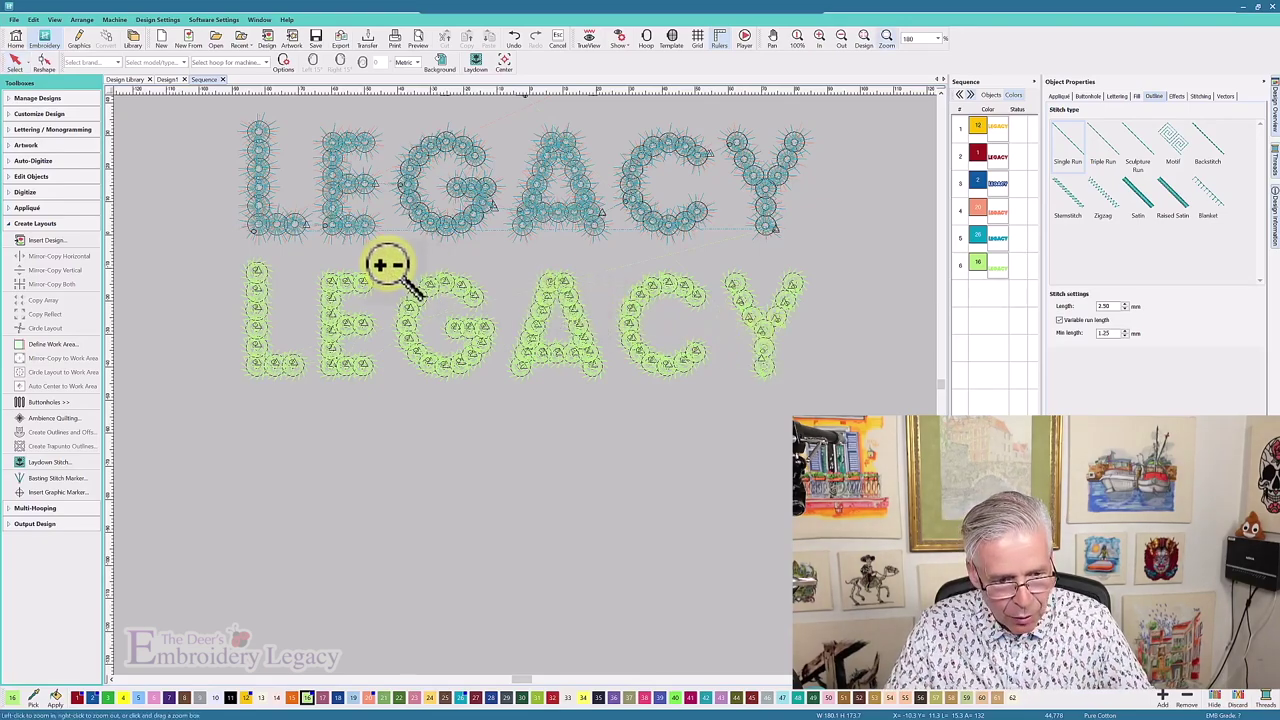
{"action": "left_click_drag", "start_coordinate": [396, 268], "coordinate": [520, 390]}
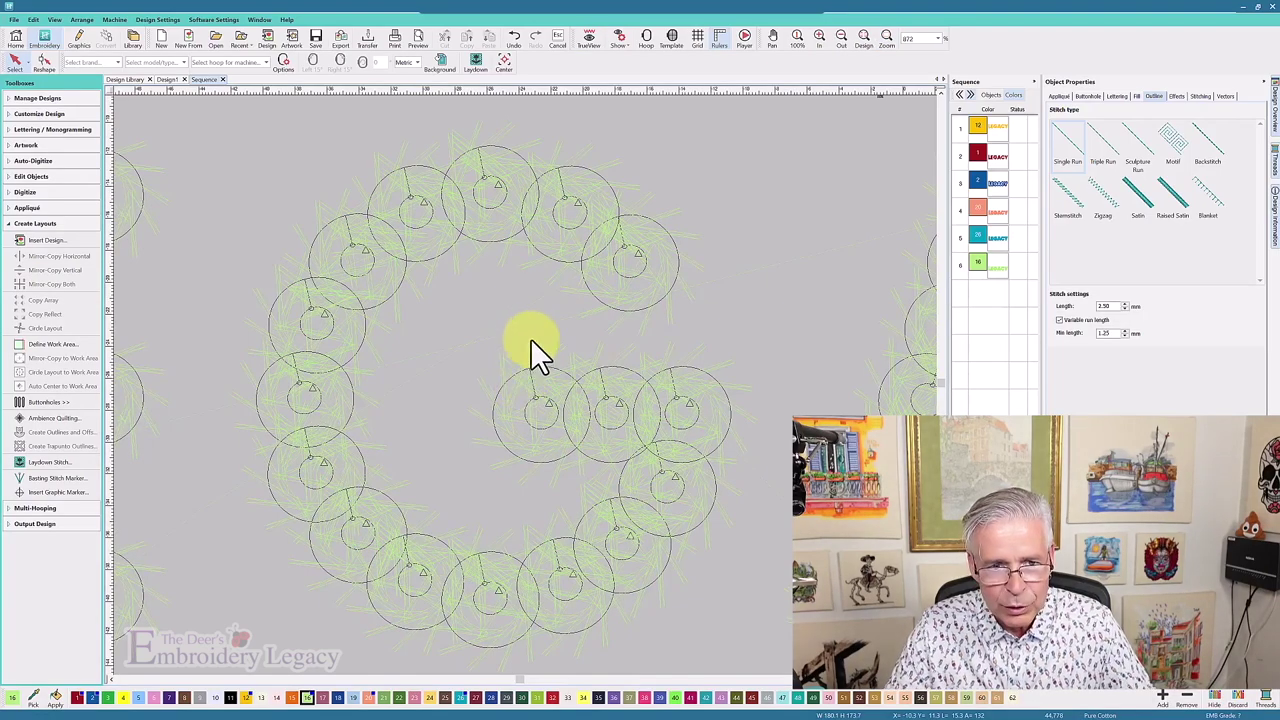
{"action": "left_click", "coordinate": [622, 46]}
{"action": "left_click", "coordinate": [631, 65]}
{"action": "left_click", "coordinate": [628, 50]}
{"action": "left_click", "coordinate": [628, 50]}
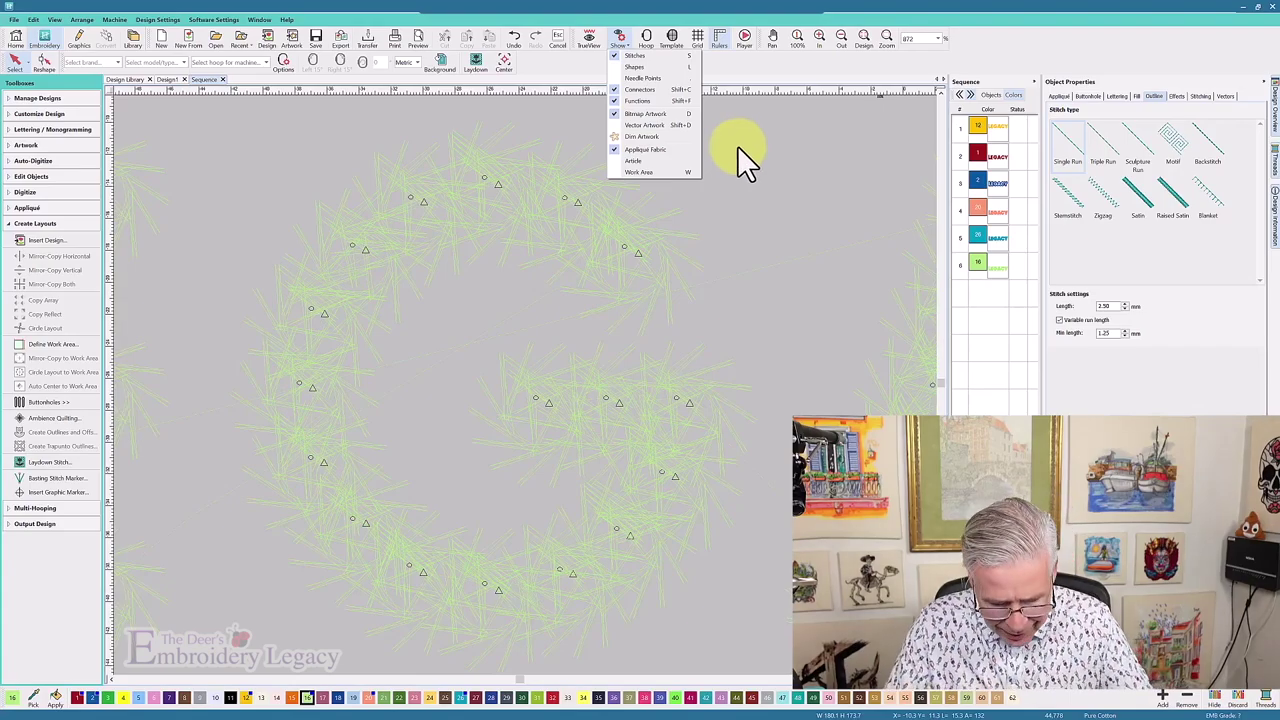
Return to the full view of all four LEGACY rows and select the green LEGACY.
{"action": "left_click", "coordinate": [824, 257]}
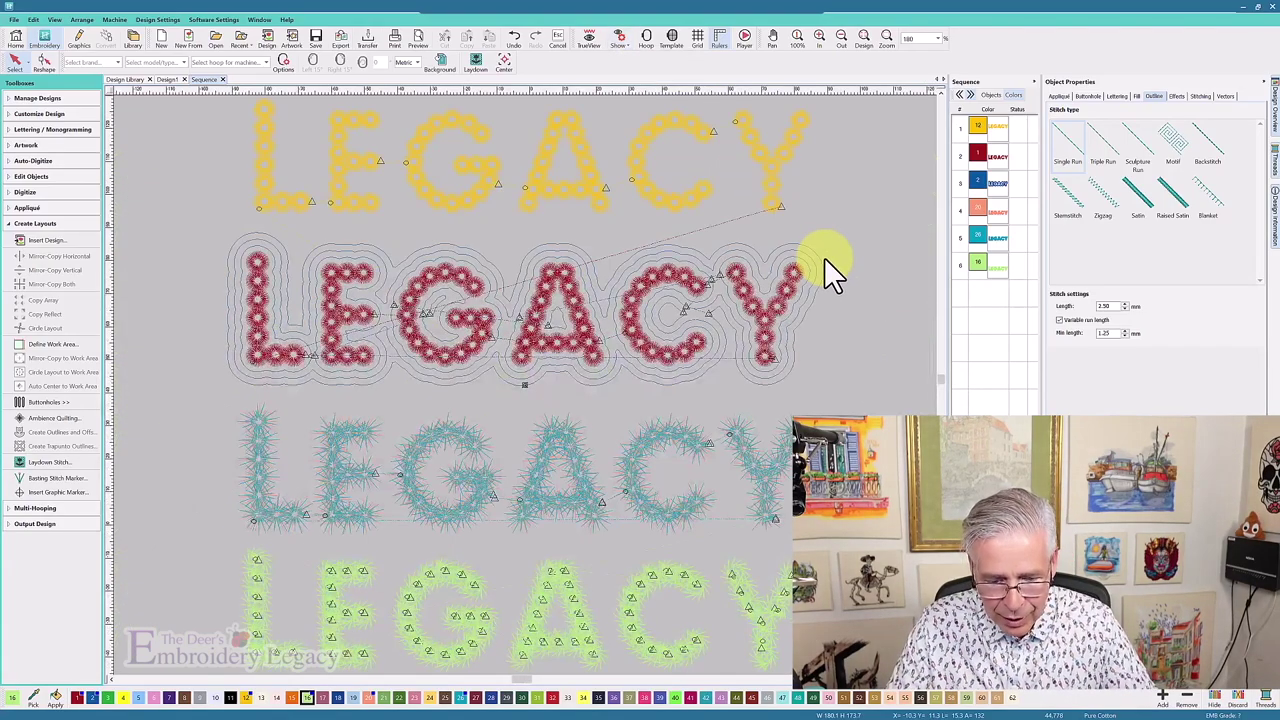
{"action": "scroll", "coordinate": [555, 495], "scroll_direction": "down", "scroll_amount": 3}
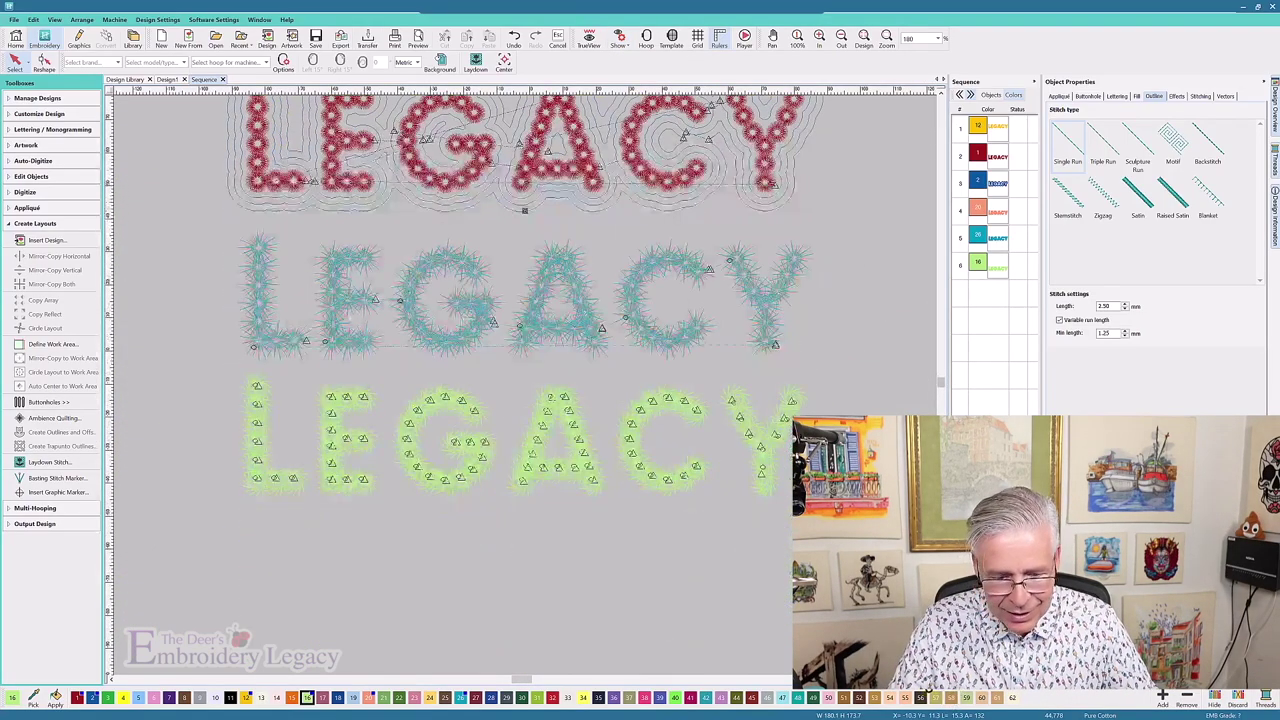
{"action": "left_click", "coordinate": [579, 474]}
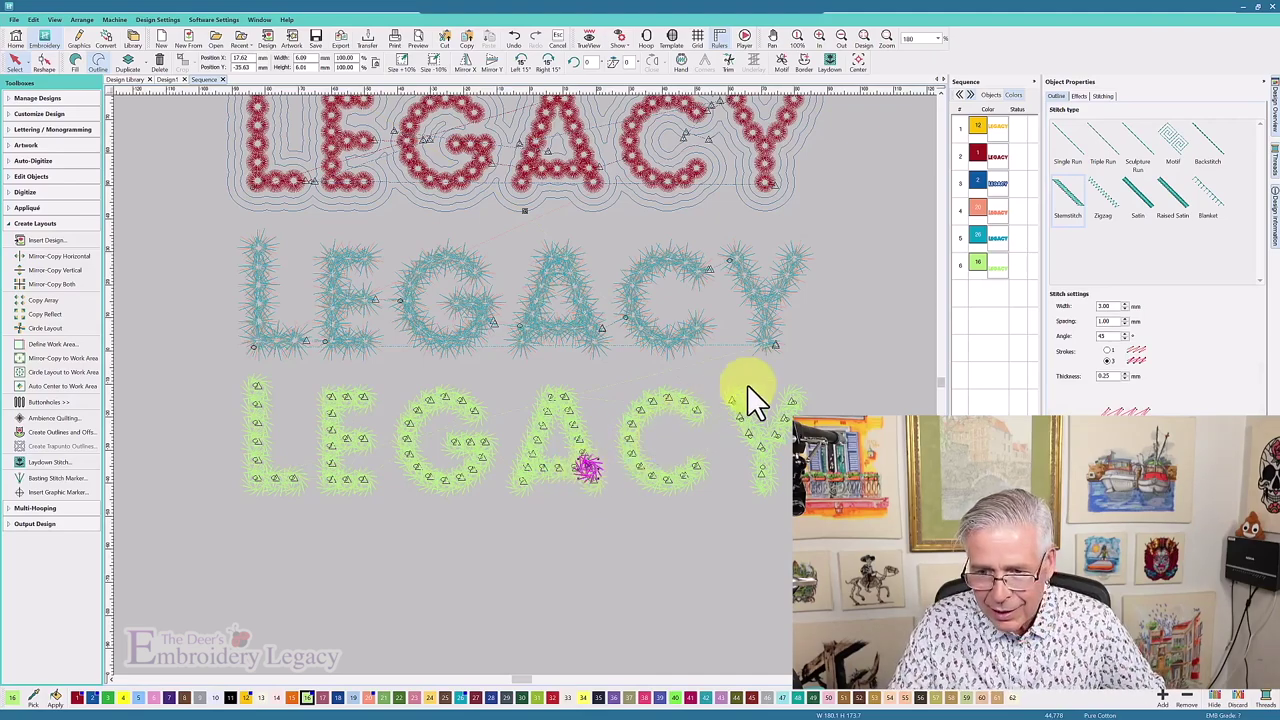
Select the green LEGACY and set Automatic Trims to 'On, if next connector >=' on the Stitching tab.
{"action": "left_click", "coordinate": [982, 278]}
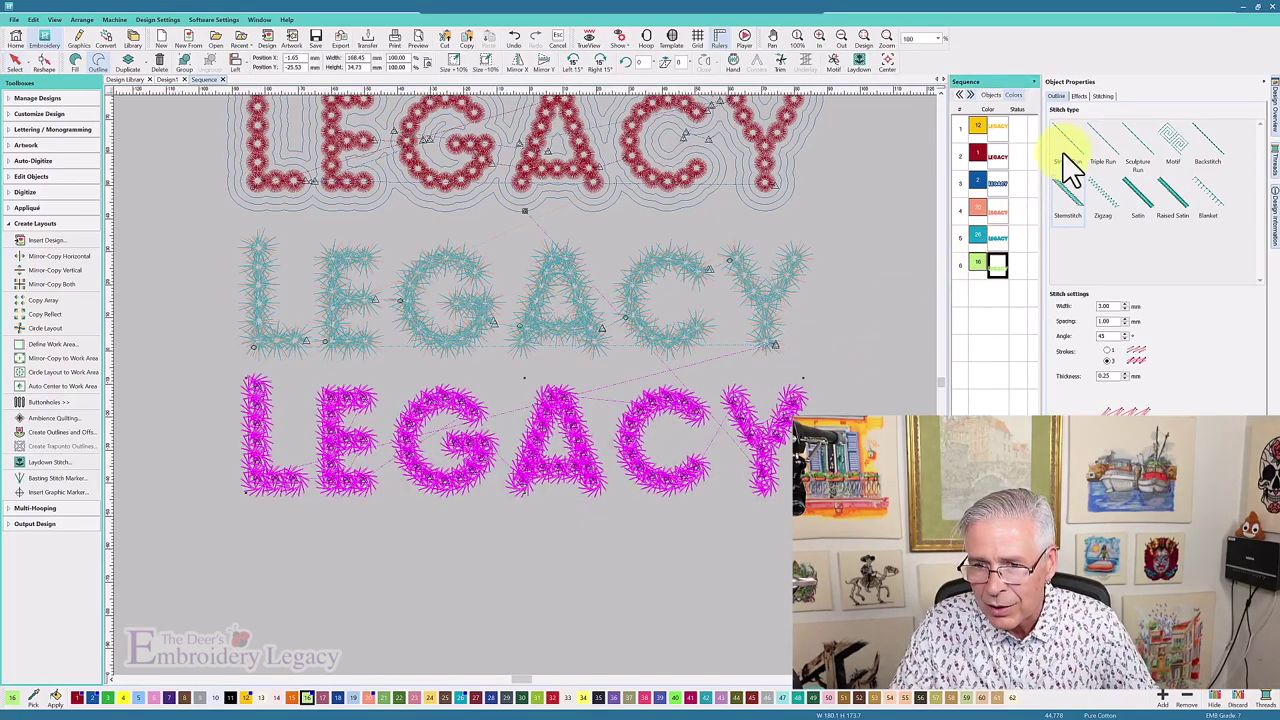
{"action": "left_click", "coordinate": [1103, 96]}
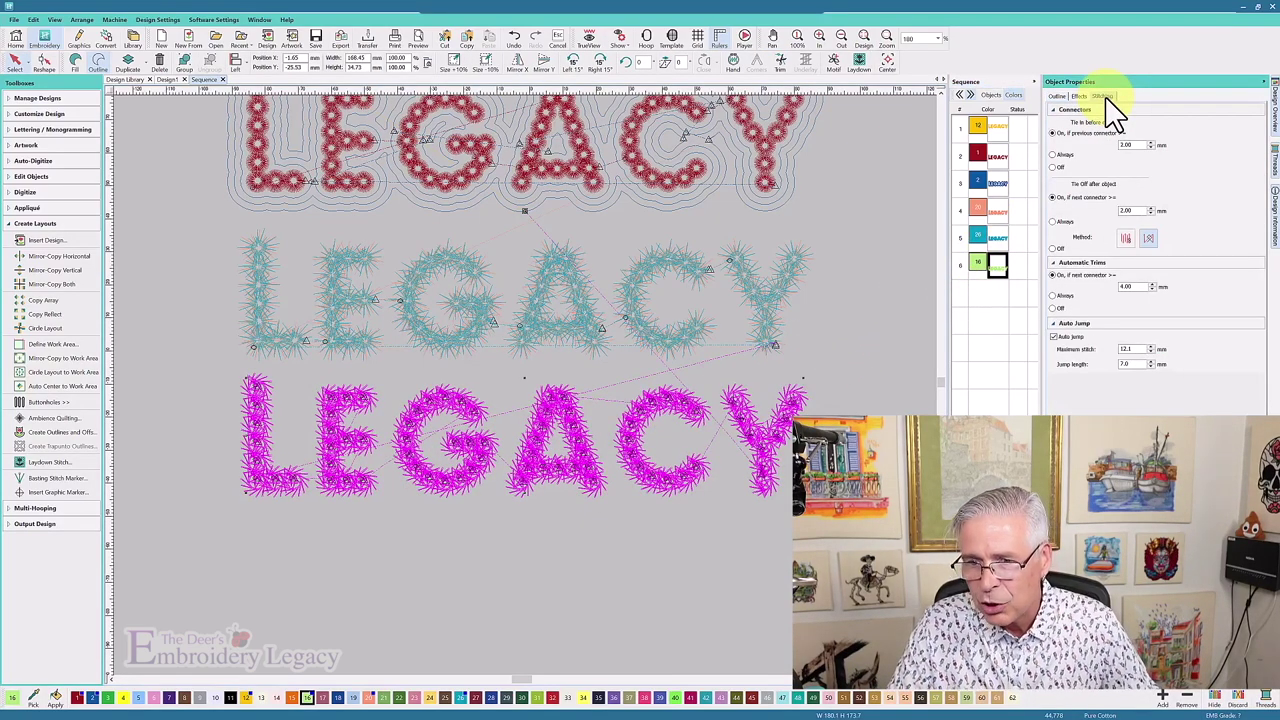
{"action": "left_click", "coordinate": [1053, 309]}
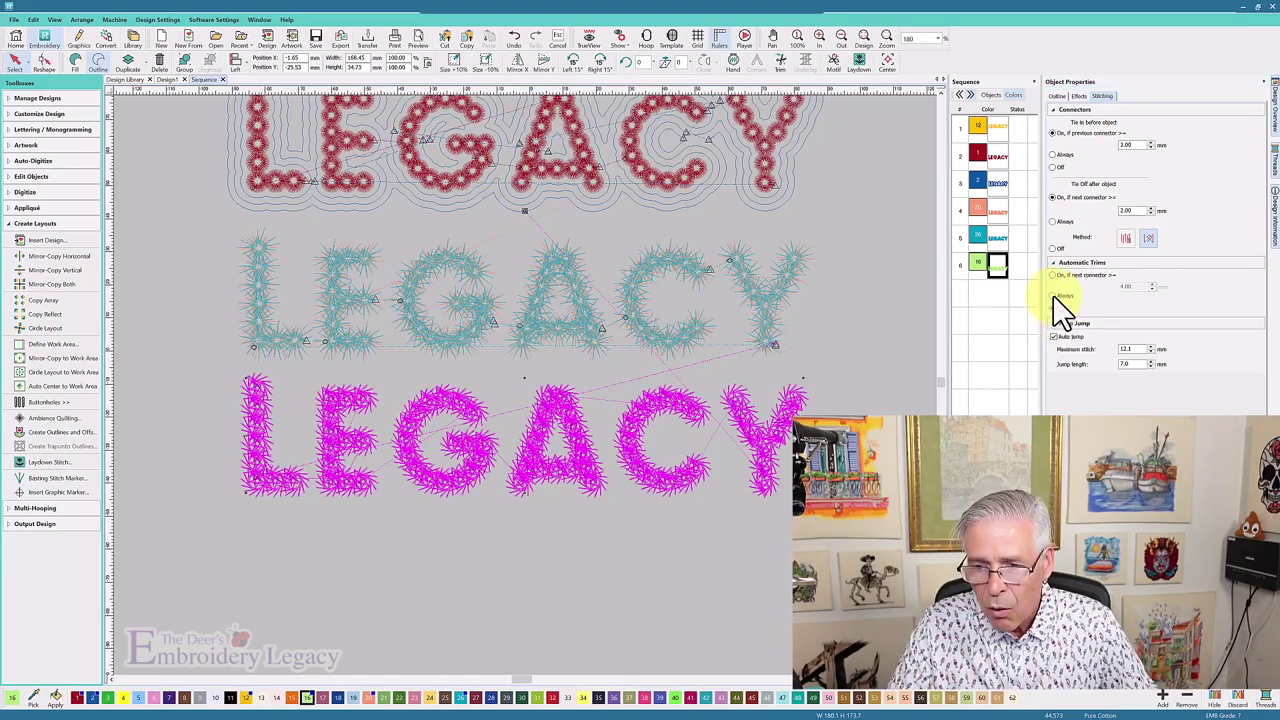
{"action": "left_click", "coordinate": [1054, 275]}
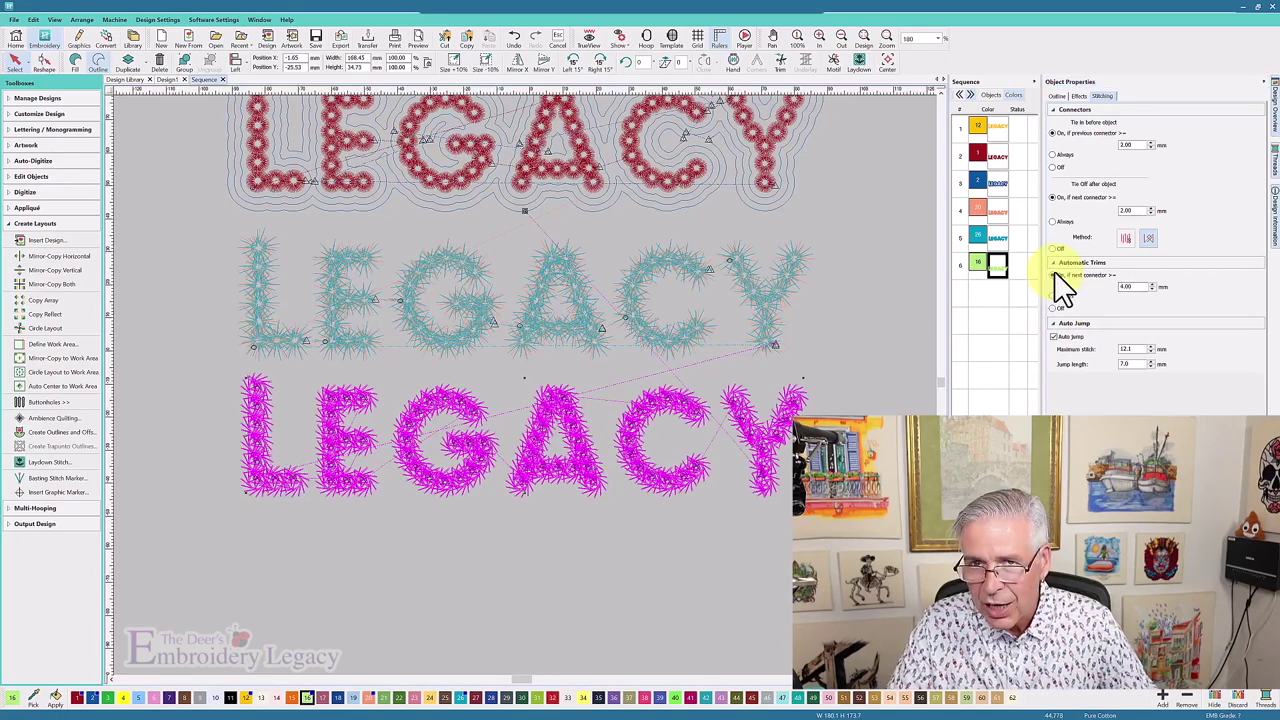
Raise the automatic trim connector length to 12.00 mm, then deselect the lettering.
{"action": "double_click", "coordinate": [1126, 286]}
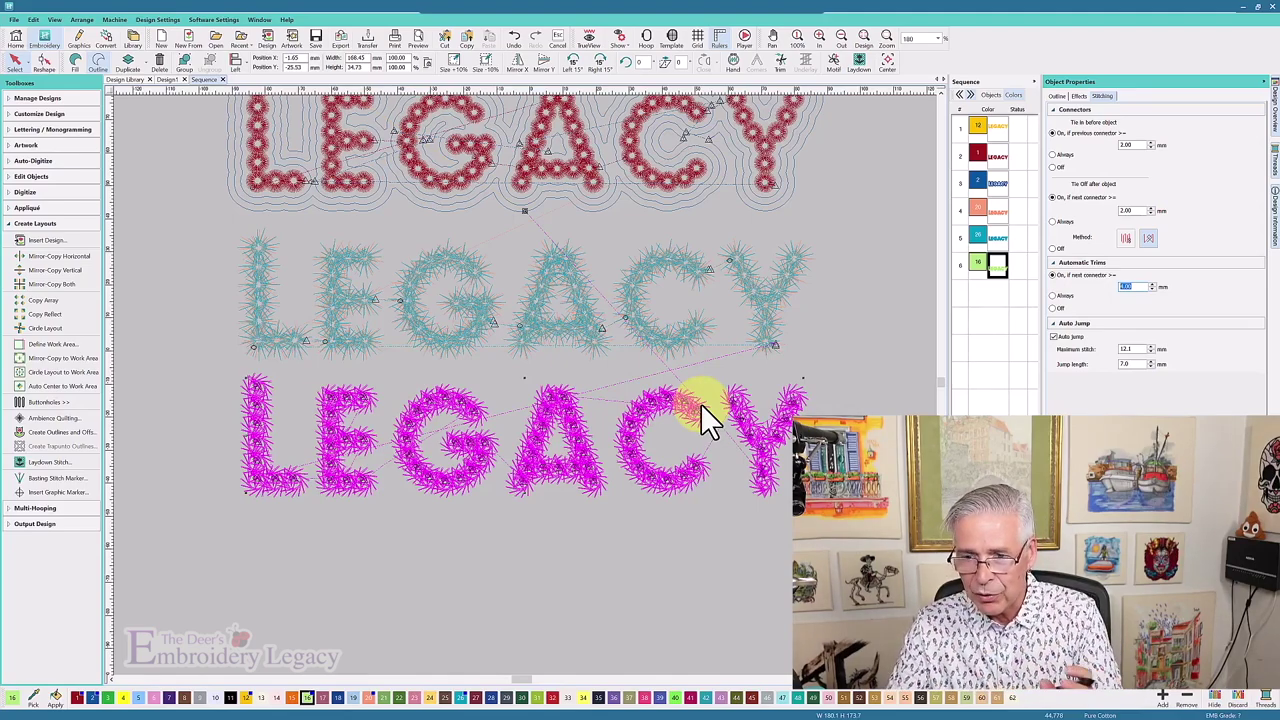
{"action": "left_click", "coordinate": [1124, 287]}
{"action": "type", "text": "8"}
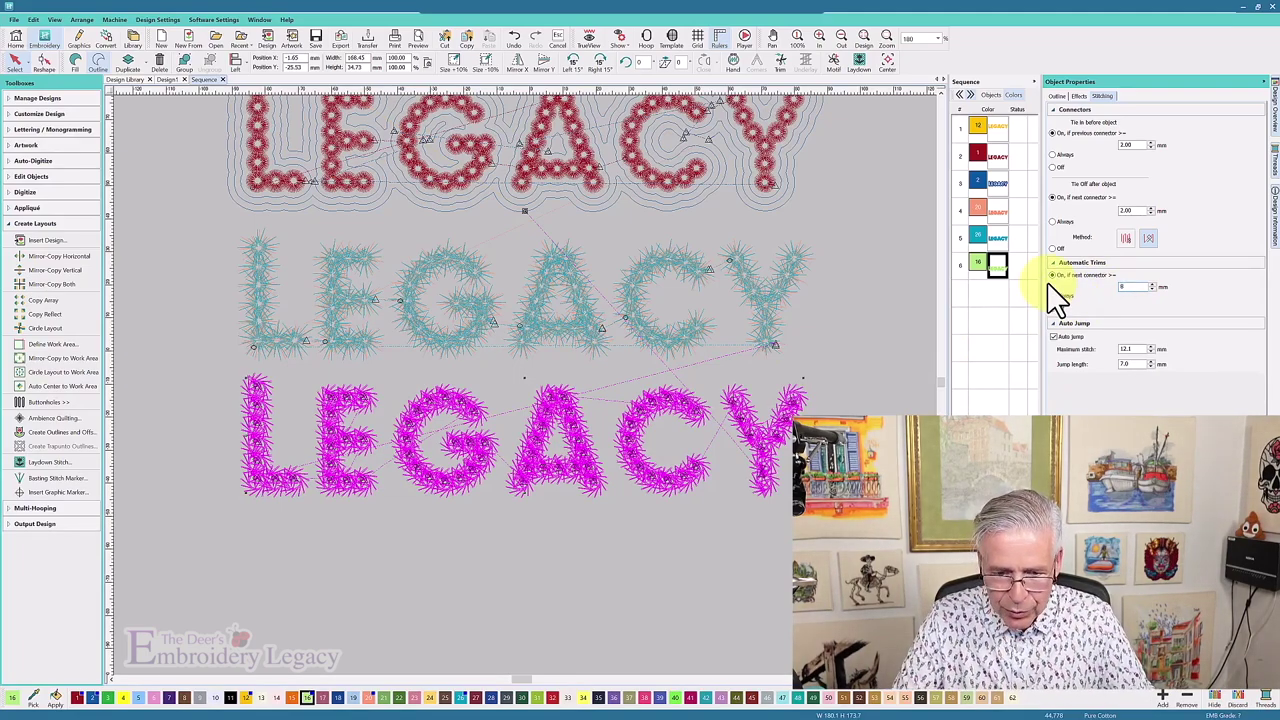
{"action": "key", "text": "Return"}
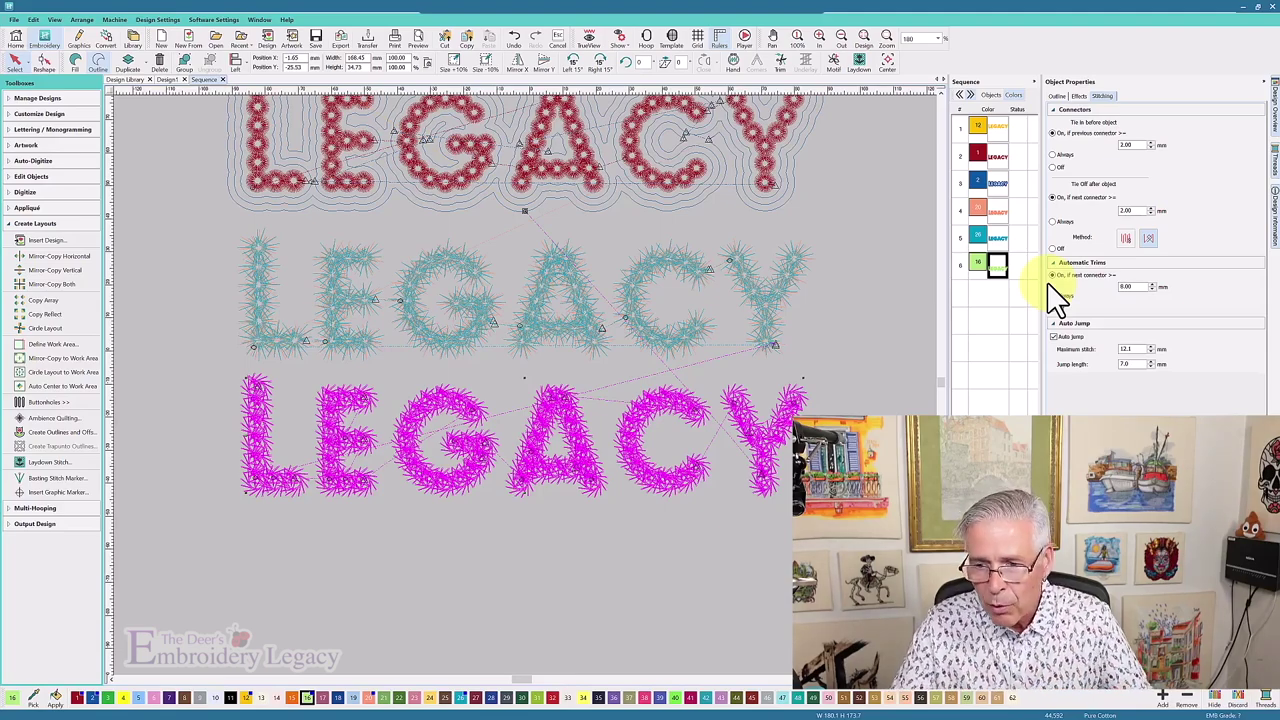
{"action": "double_click", "coordinate": [1132, 287]}
{"action": "type", "text": "9"}
{"action": "key", "text": "Return"}
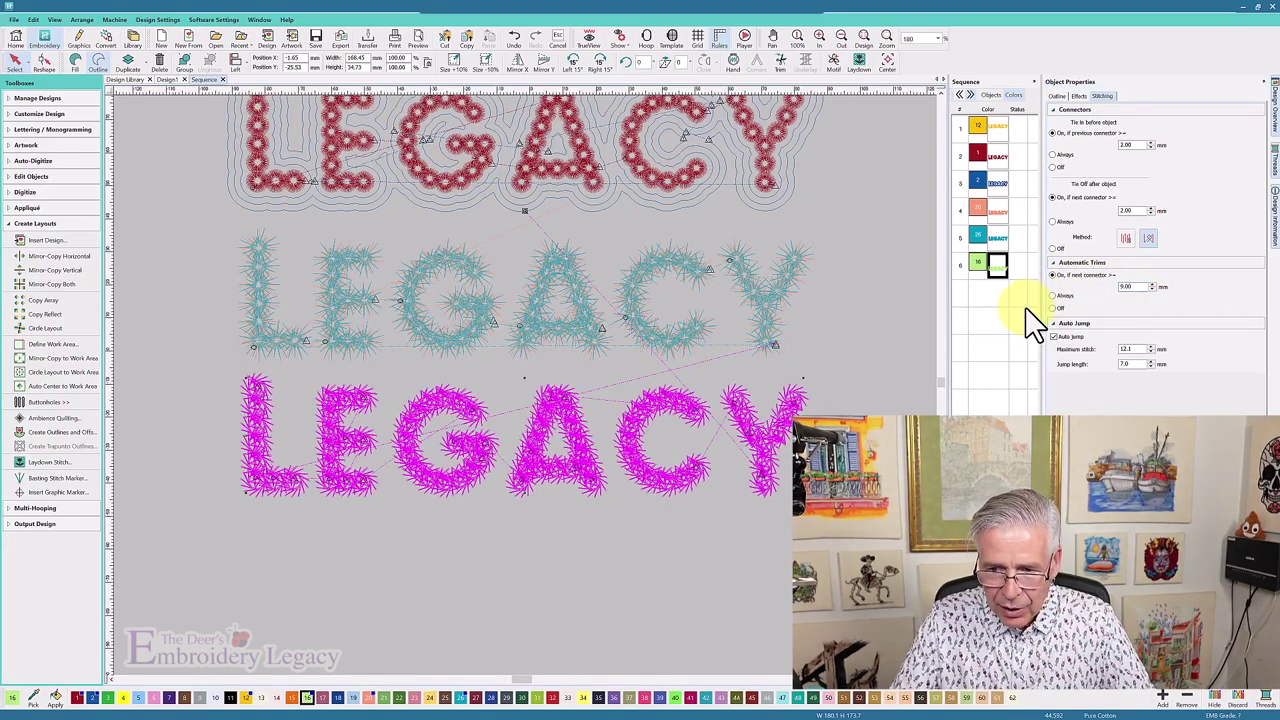
{"action": "double_click", "coordinate": [1132, 287]}
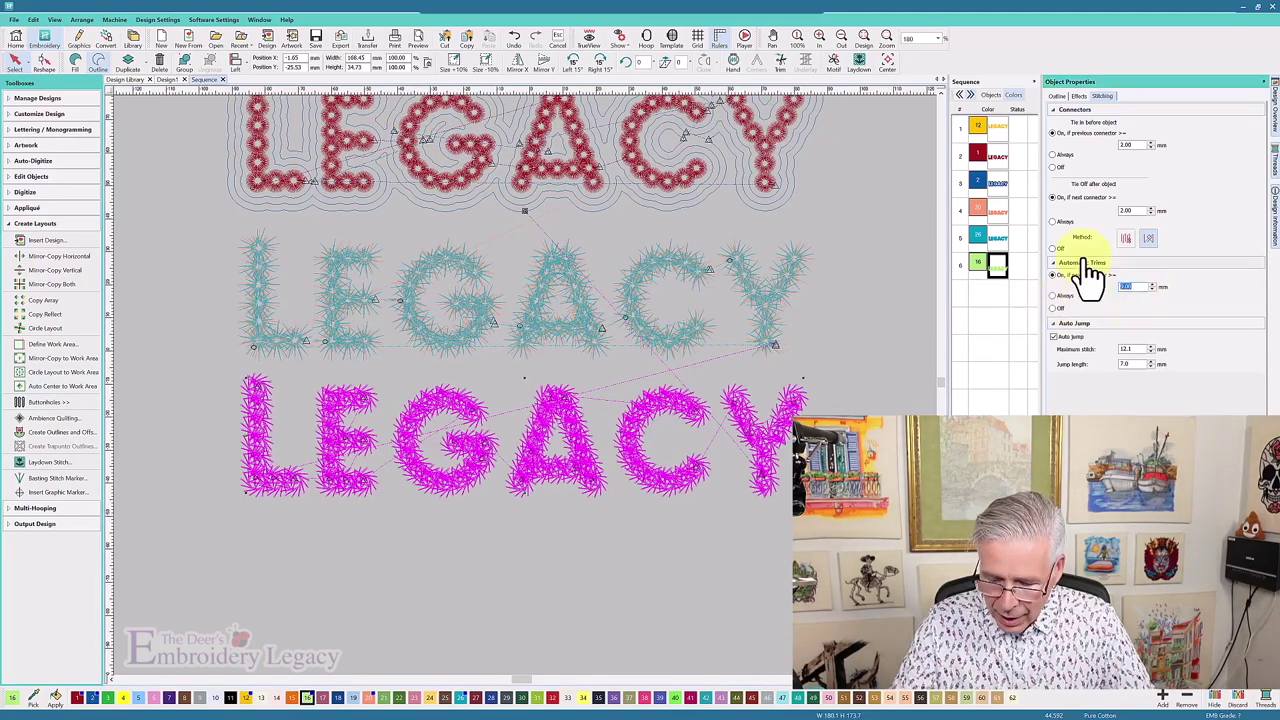
{"action": "type", "text": "1"}
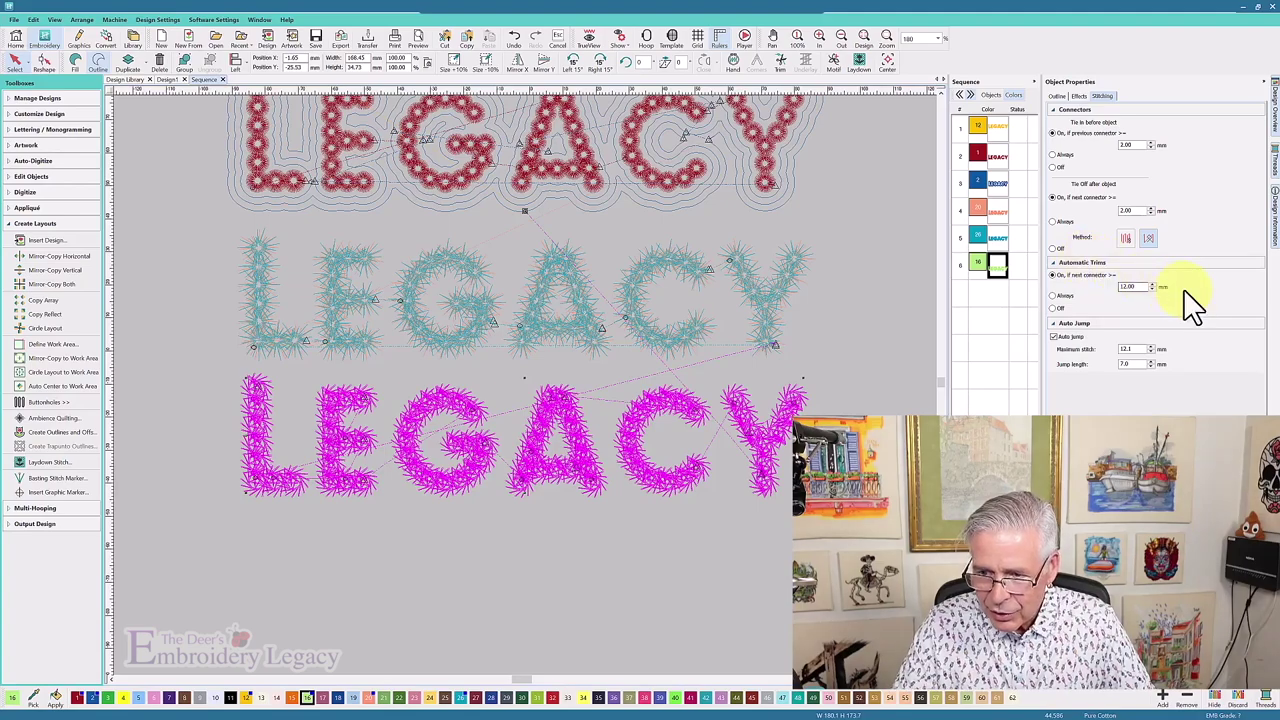
{"action": "left_click", "coordinate": [516, 545]}
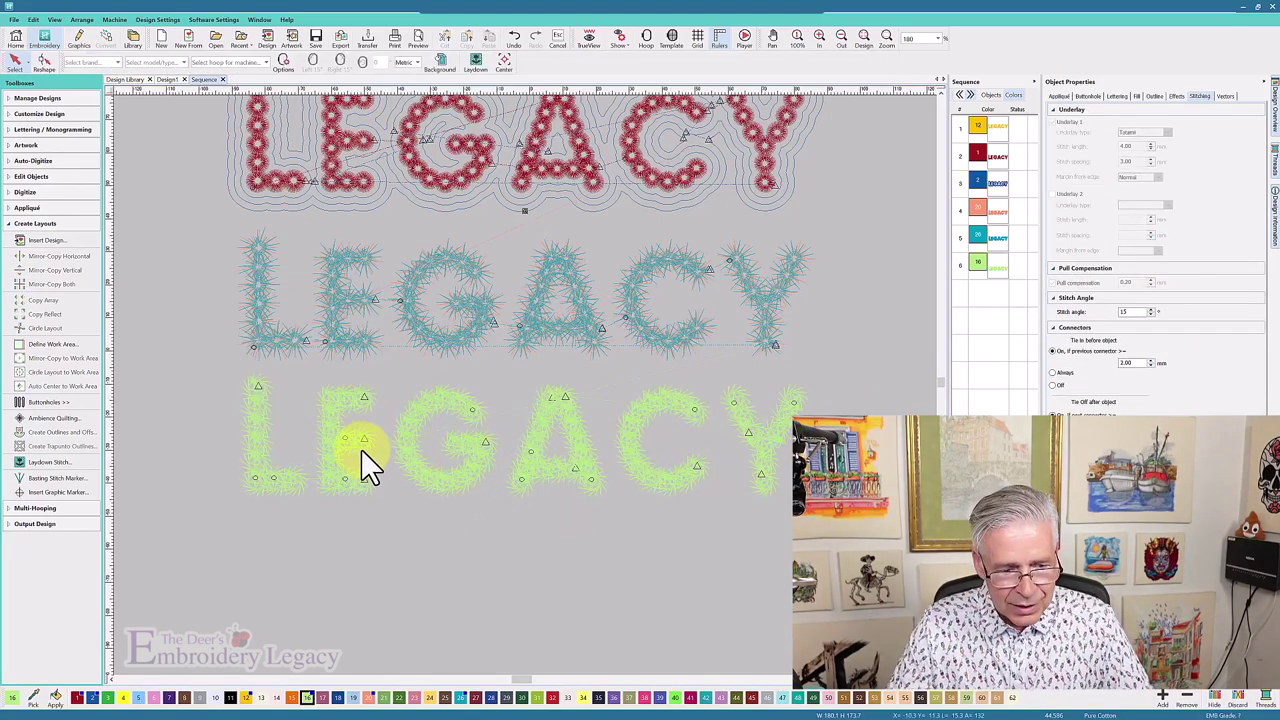